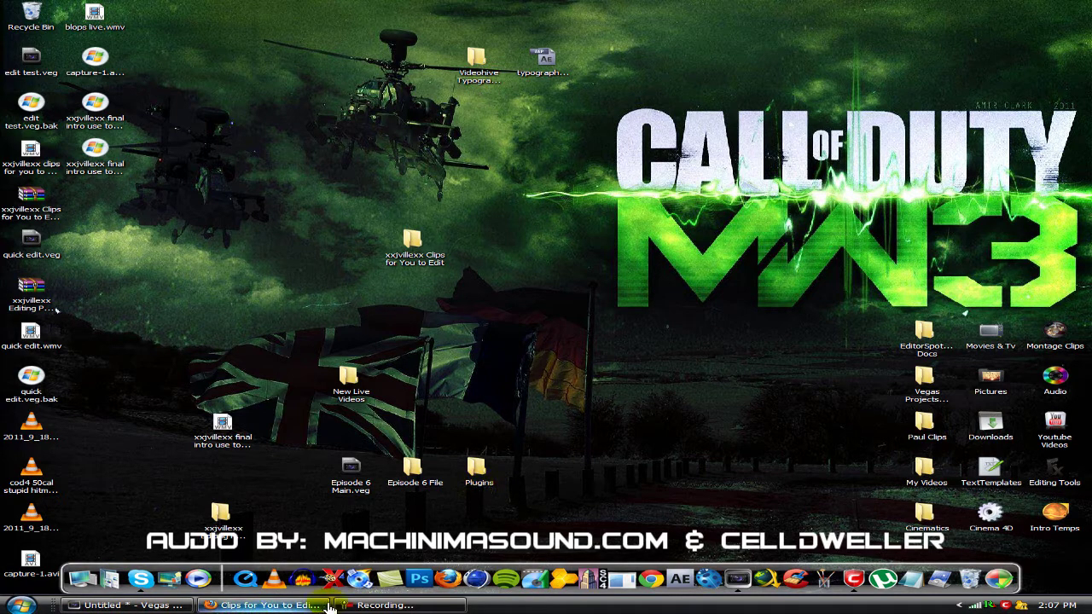
# Step: Bring up the 'Clips for You to Edit & Quick Contest + Editing Pack' YouTube video in Firefox and play it
pyautogui.click(303, 605)
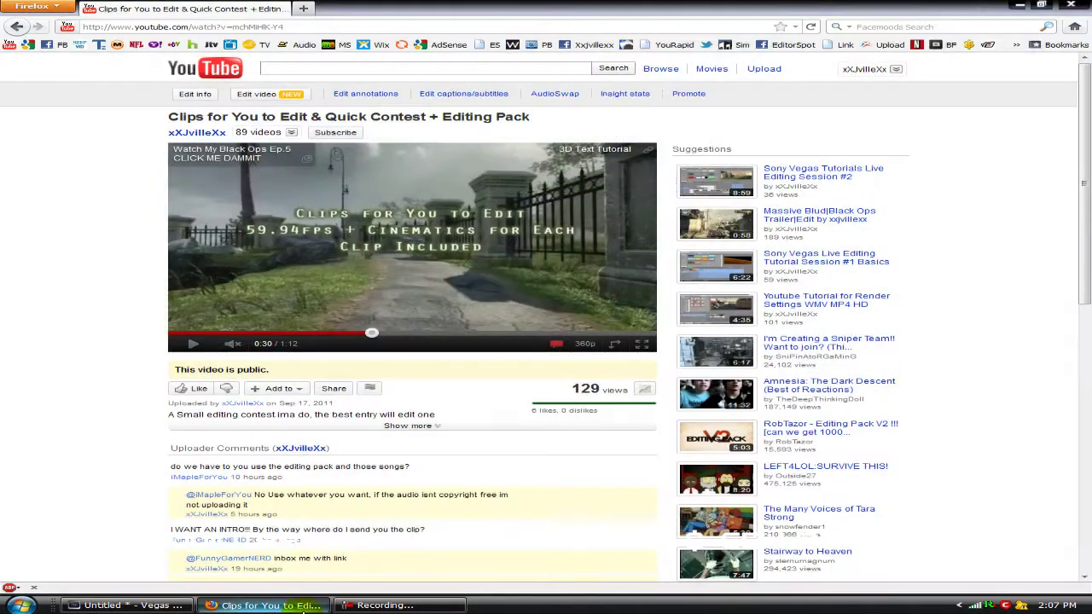
pyautogui.click(194, 344)
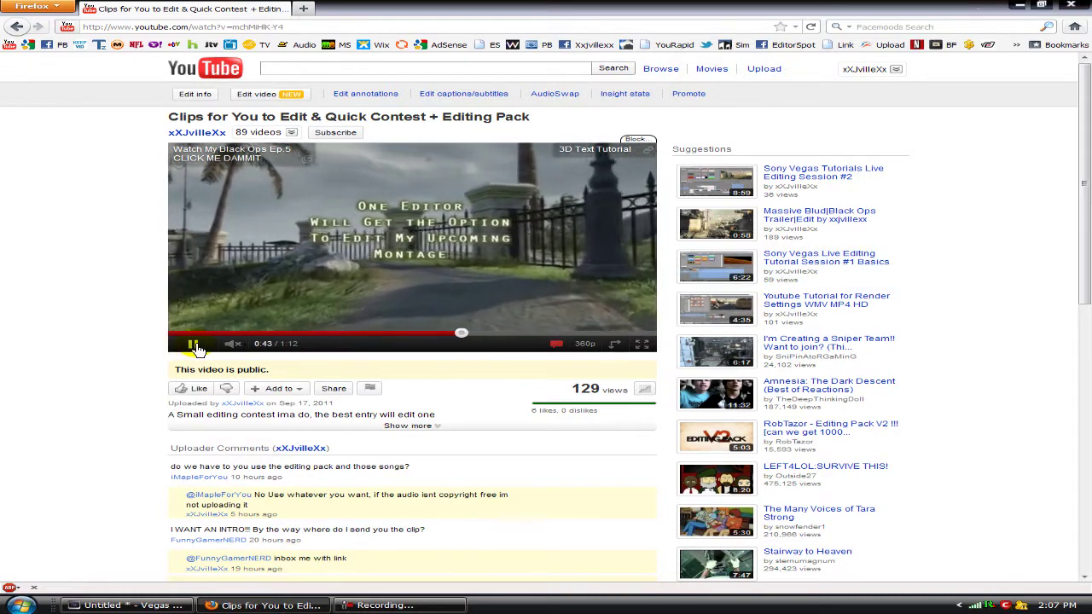
# Step: Switch from Firefox to Vegas and place #7.wmv on the timeline at 00:00:00
pyautogui.moveTo(223, 344)
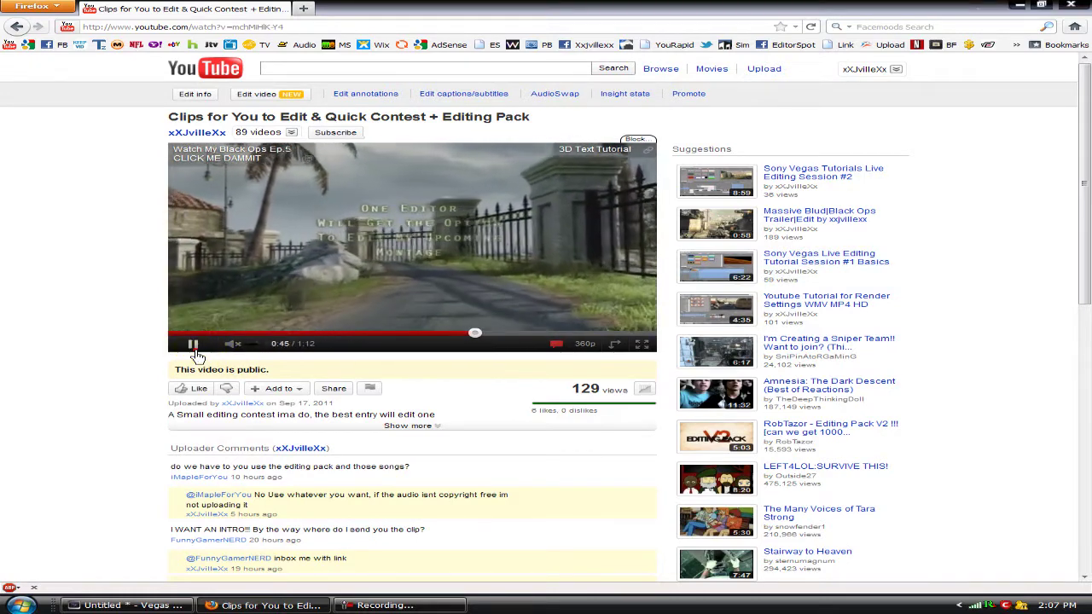
pyautogui.click(263, 605)
pyautogui.click(139, 607)
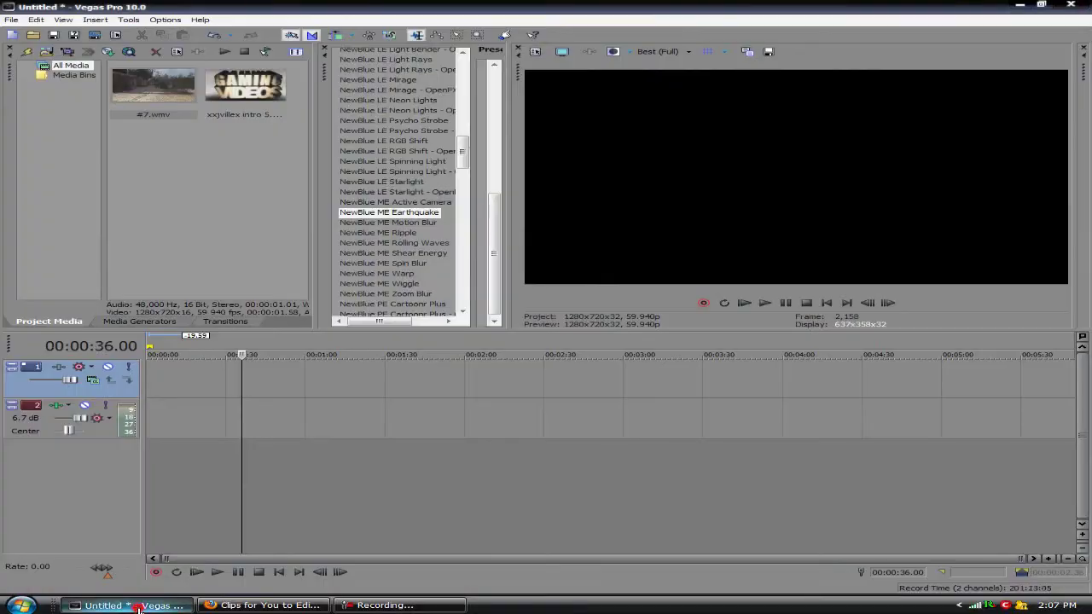
pyautogui.moveTo(125, 91); pyautogui.dragTo(215, 384)
pyautogui.scroll(8, 214, 383)
pyautogui.click(744, 391)
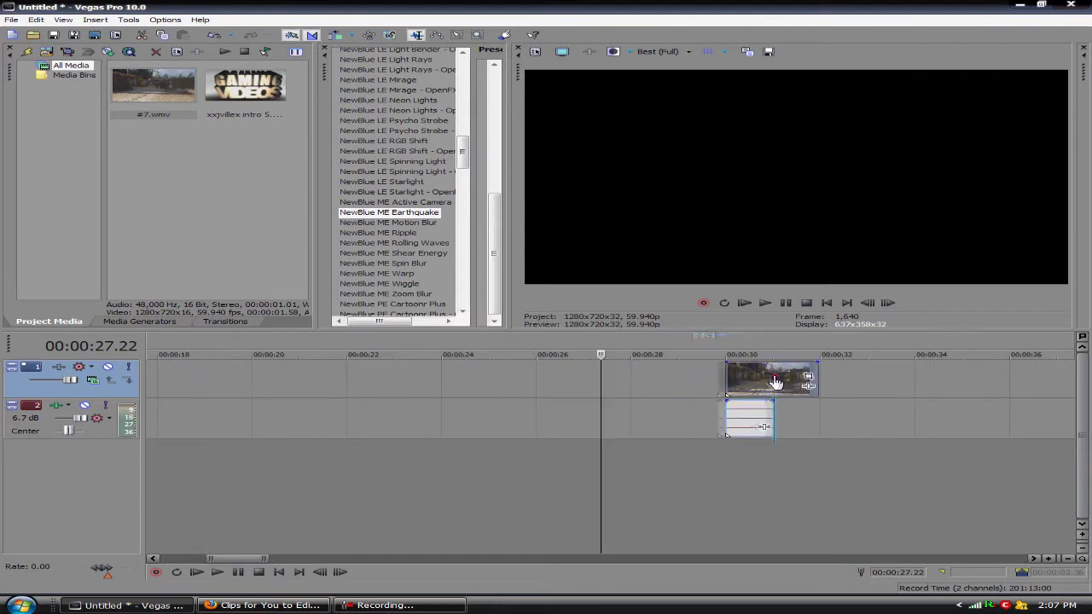
pyautogui.moveTo(775, 382); pyautogui.dragTo(155, 374)
# Step: Play the clip from its start, then select and delete its audio event
pyautogui.click(154, 385)
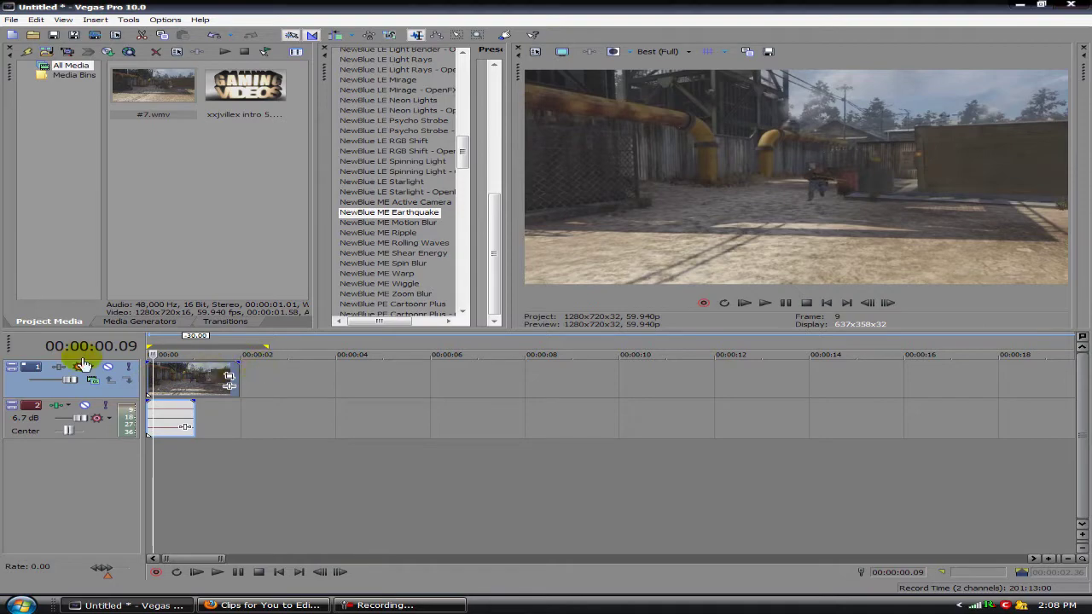
pyautogui.press('space')
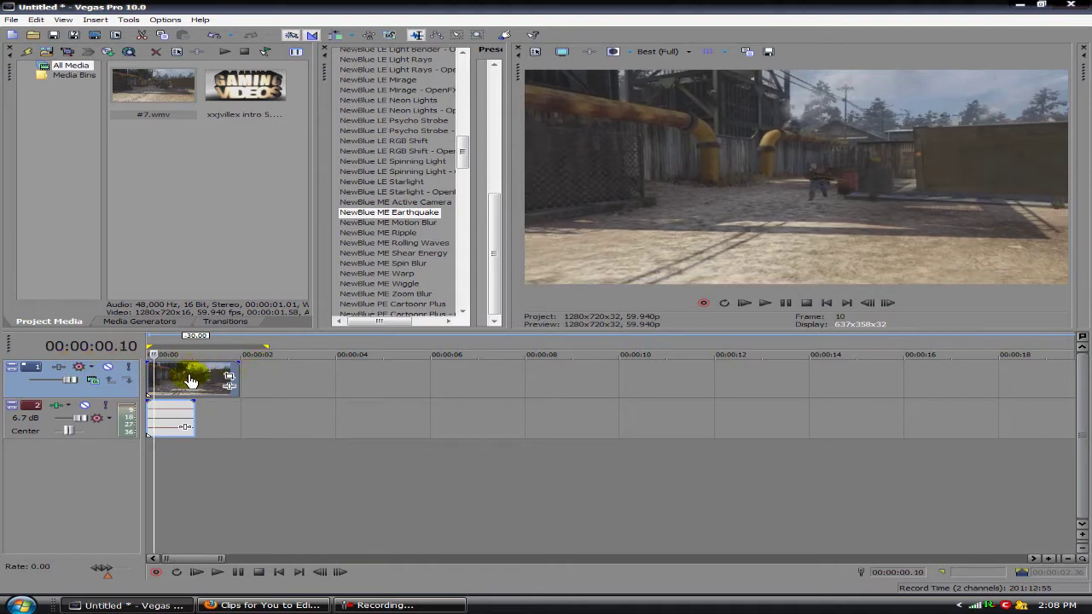
pyautogui.click(162, 418)
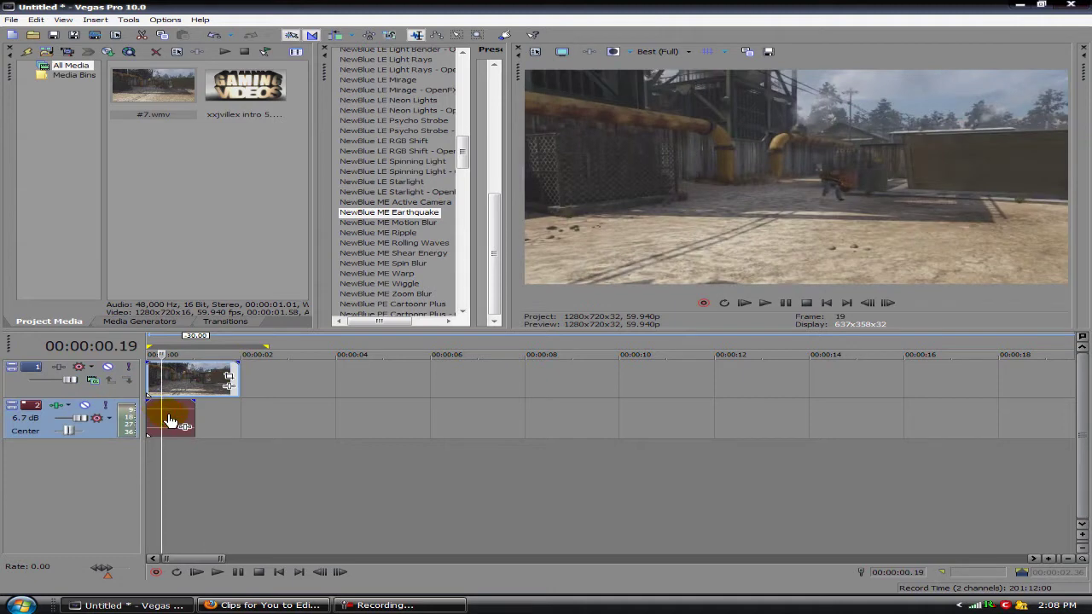
pyautogui.click(176, 418)
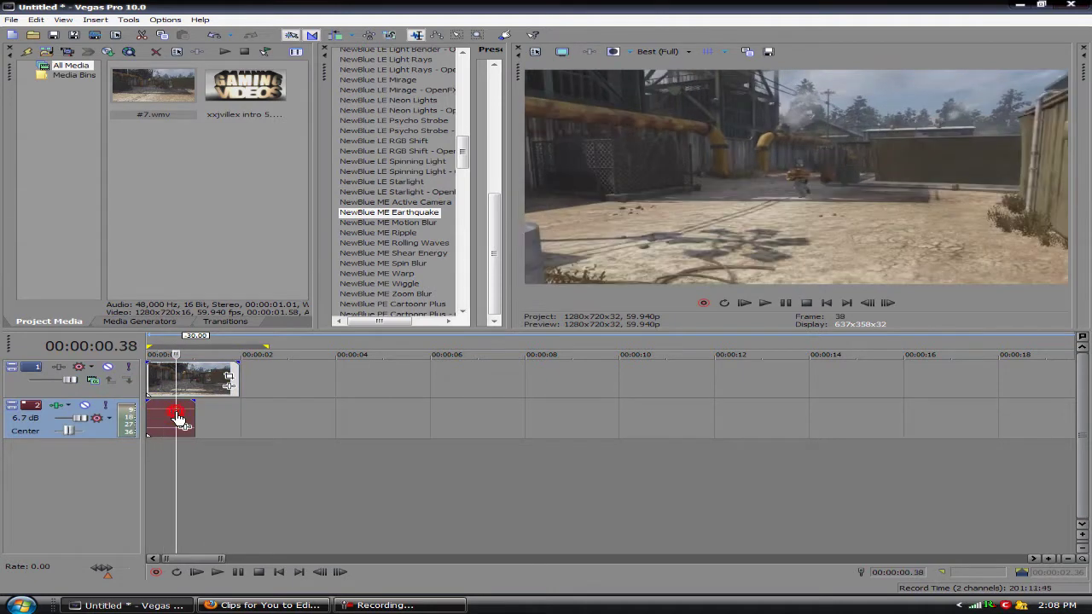
pyautogui.press('Delete')
# Step: Play back the audio-free #7.wmv video event on the timeline
pyautogui.press('space')
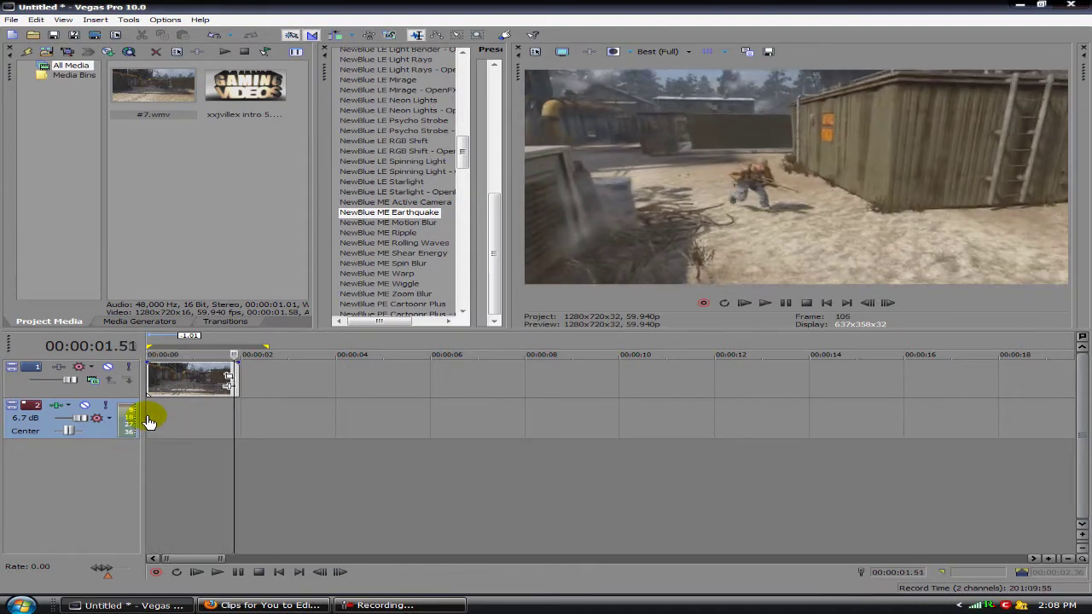
pyautogui.scroll(10, 149, 421)
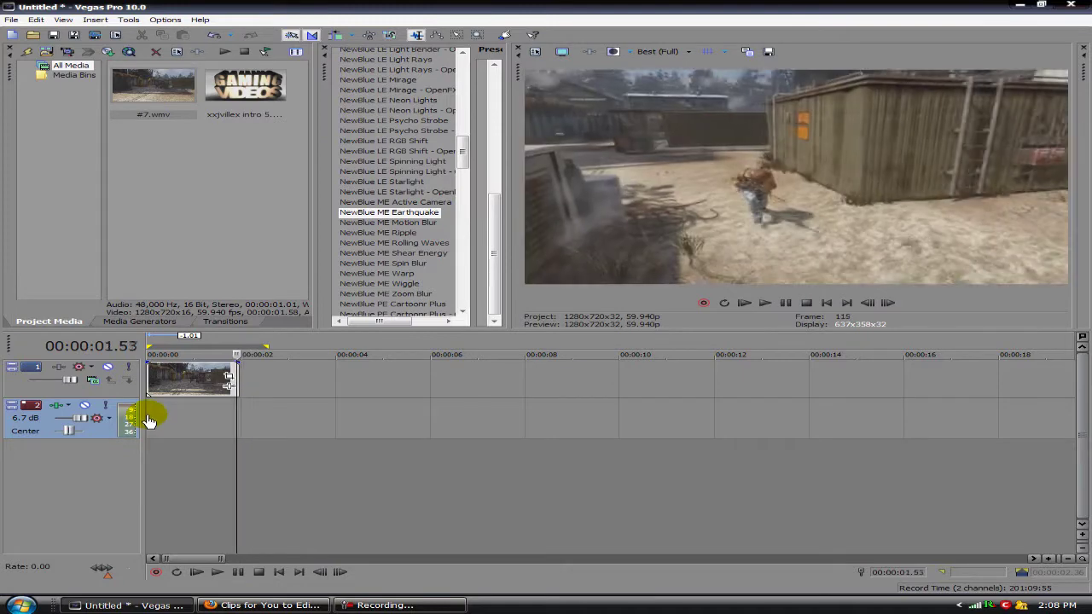
pyautogui.scroll(3, 234, 410)
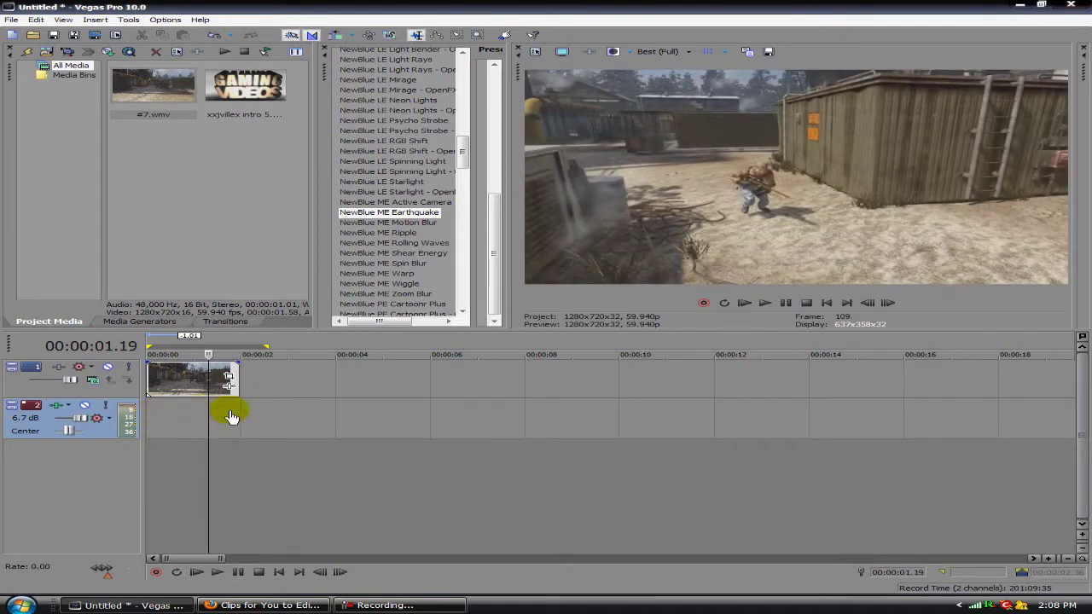
pyautogui.scroll(-6, 225, 419)
pyautogui.scroll(-1, 312, 409)
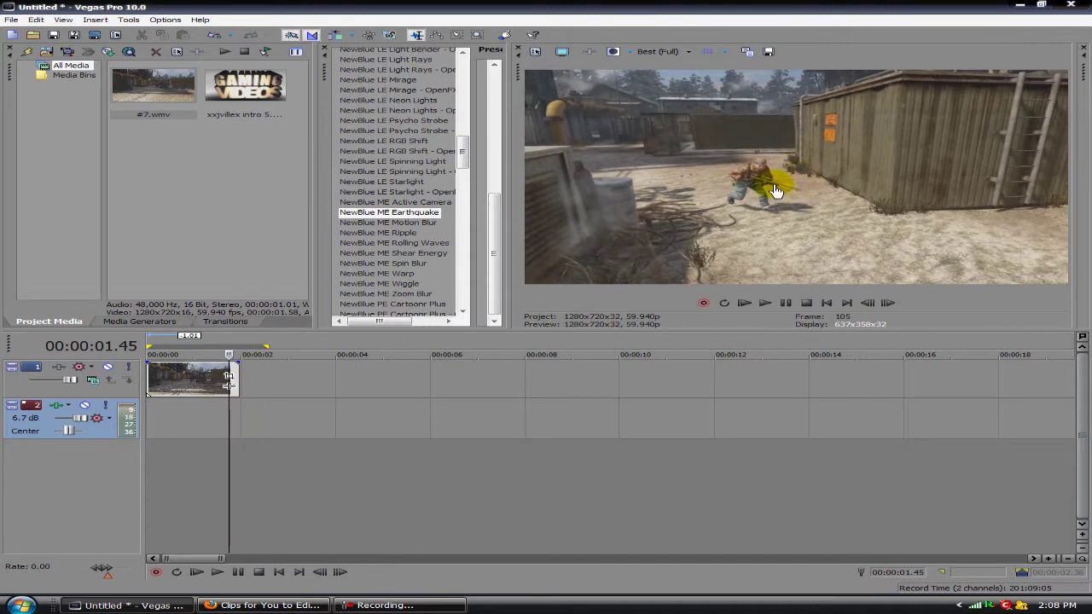
pyautogui.scroll(-1, 350, 407)
pyautogui.press('space')
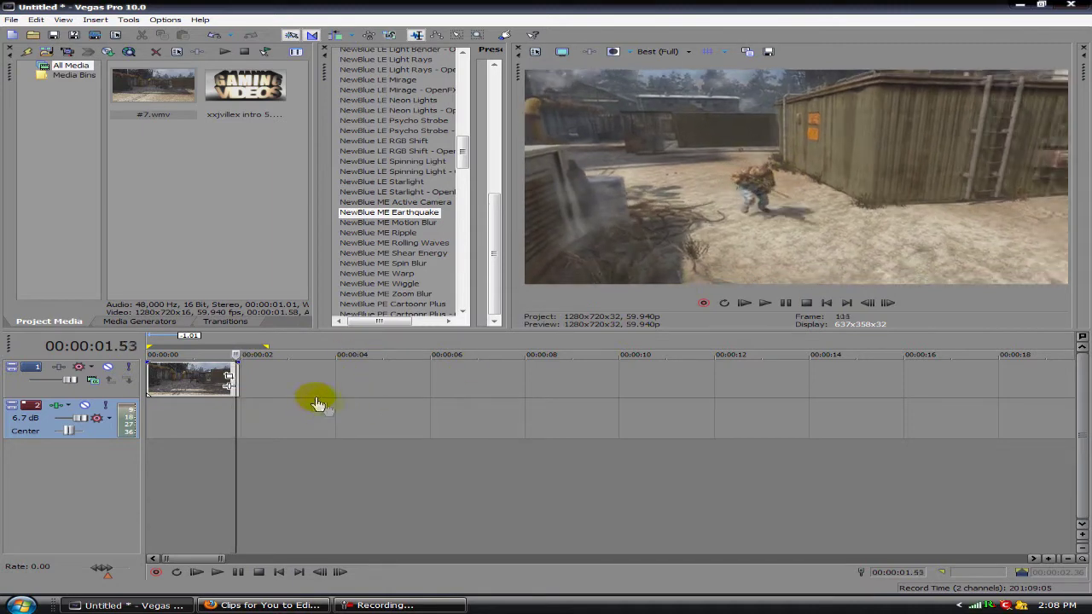
# Step: Replay the clip from the start, stop at one second, and select NewBlue ME Earthquake
pyautogui.click(205, 424)
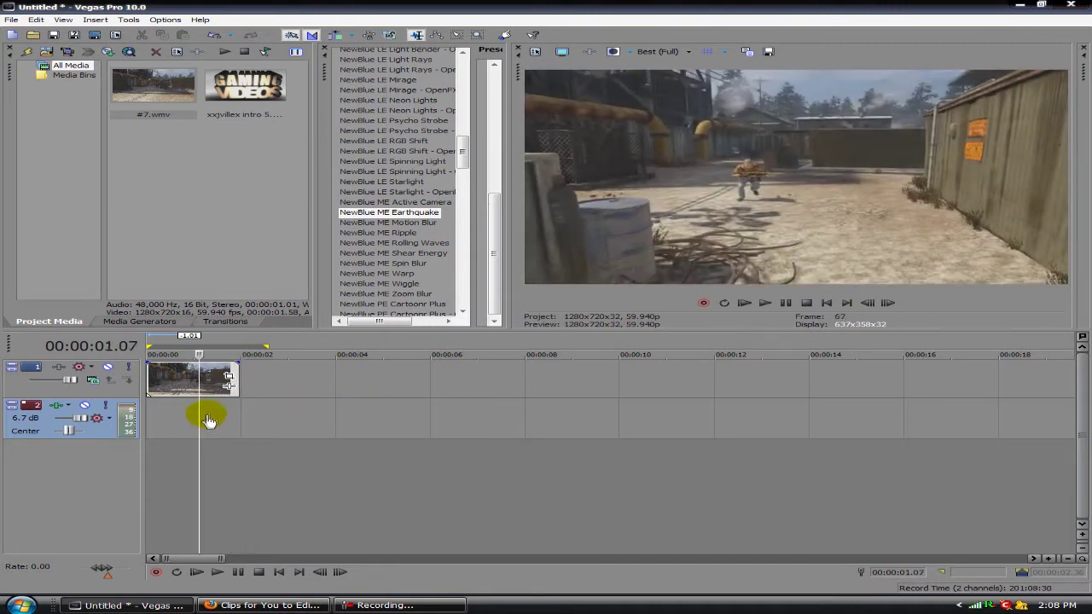
pyautogui.click(151, 418)
pyautogui.press('space')
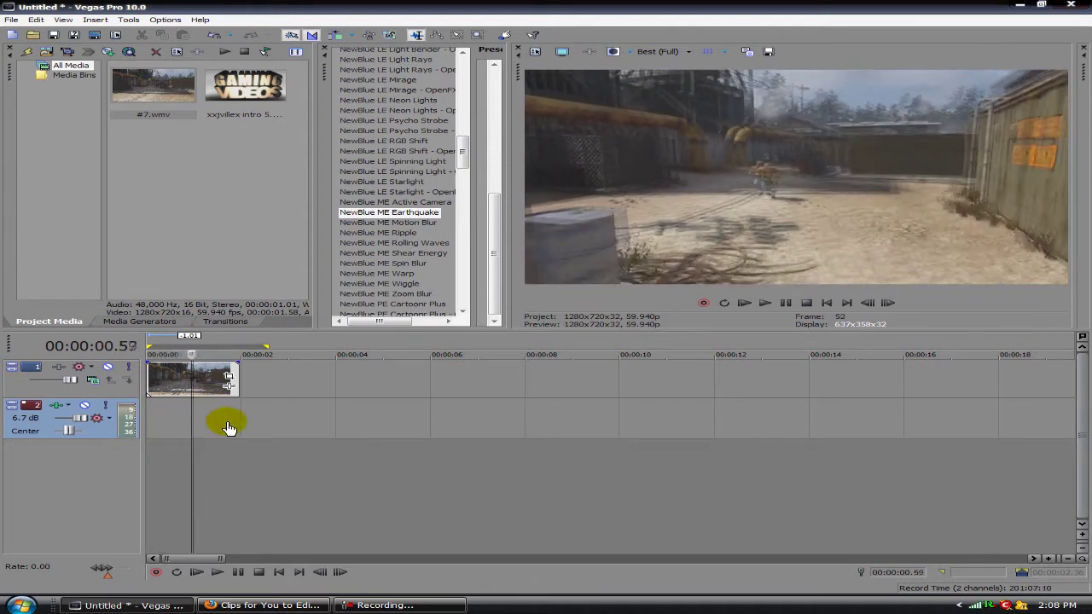
pyautogui.press('Return')
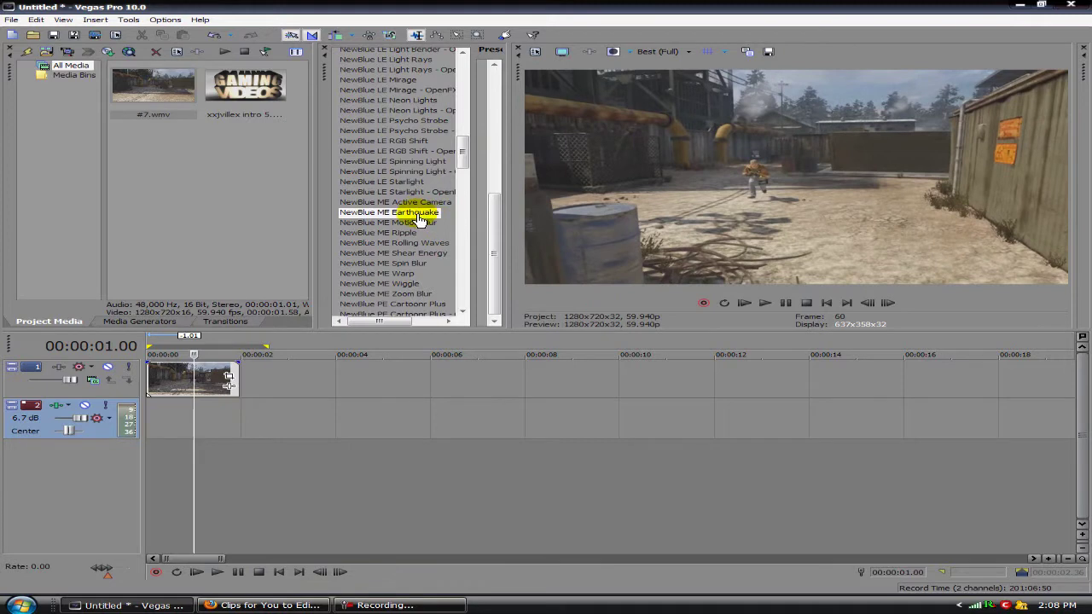
pyautogui.click(418, 217)
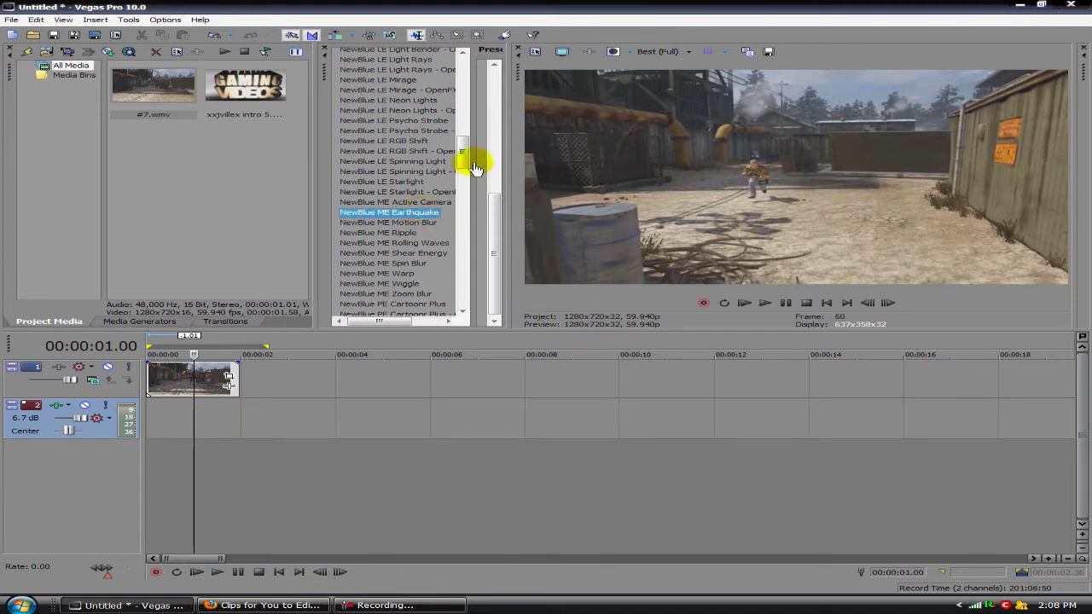
# Step: Reveal the Earthquake presets (Hand Held, Reset To None, Trembler) and select Hand Held
pyautogui.moveTo(464, 157); pyautogui.dragTo(465, 159)
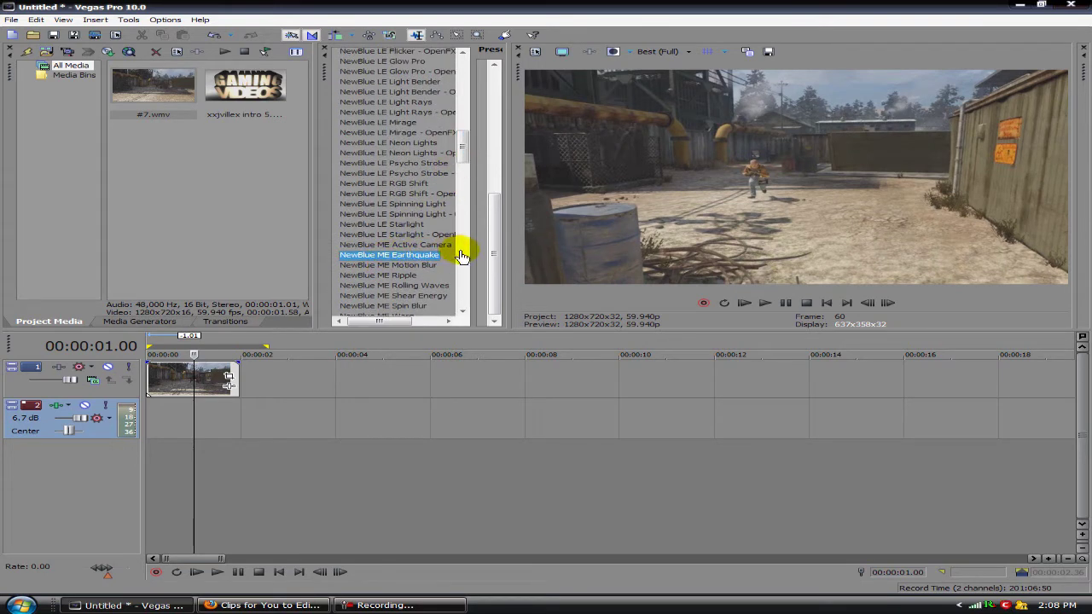
pyautogui.moveTo(464, 141)
pyautogui.mouseDown()
pyautogui.moveTo(465, 175)
pyautogui.moveTo(474, 150)
pyautogui.mouseUp()
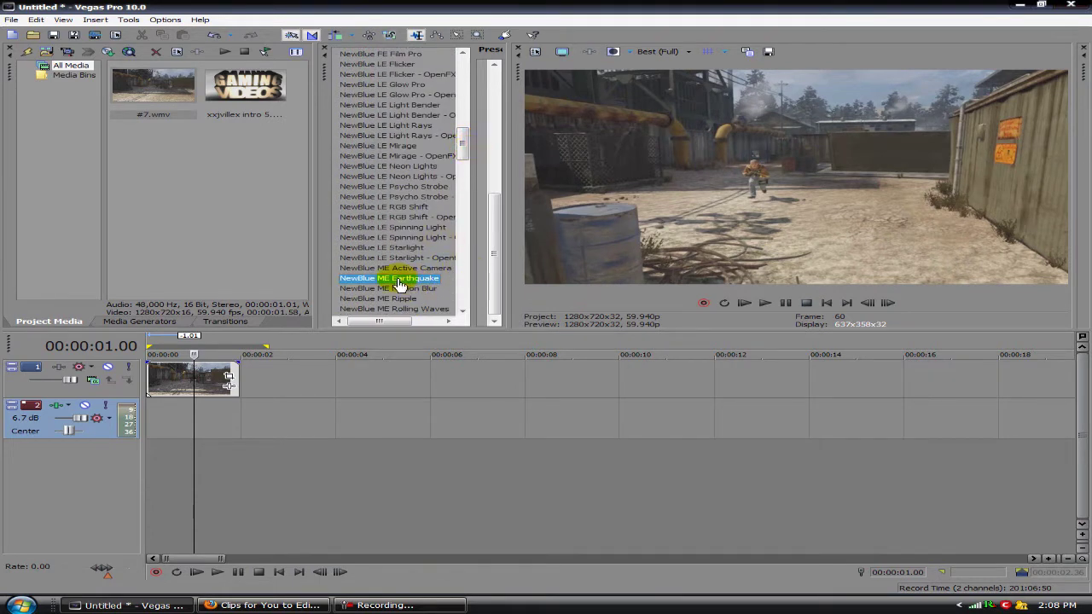
pyautogui.moveTo(471, 281); pyautogui.dragTo(401, 282)
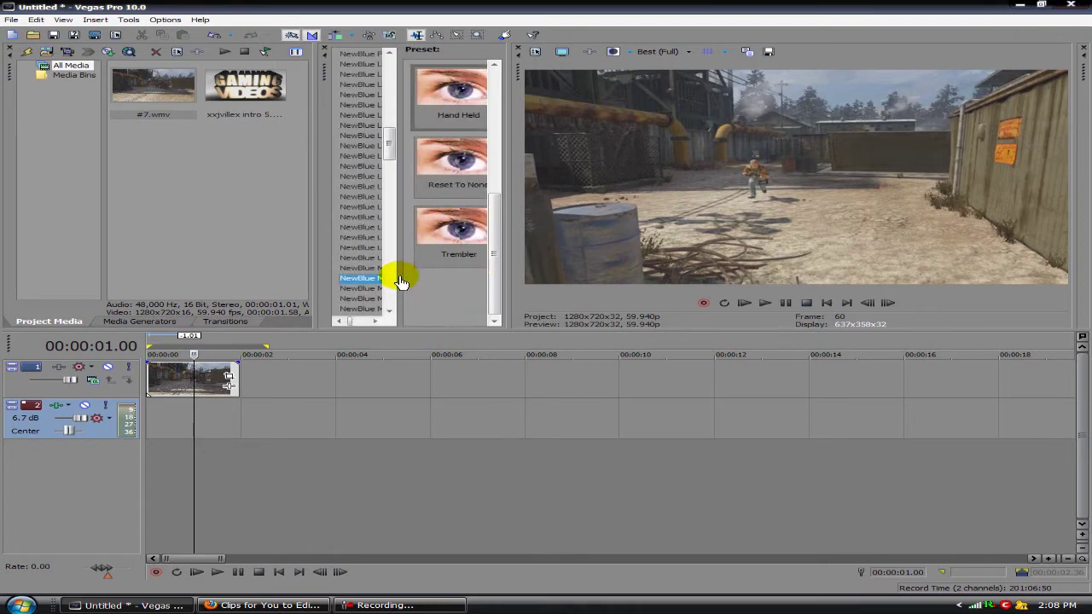
pyautogui.click(465, 90)
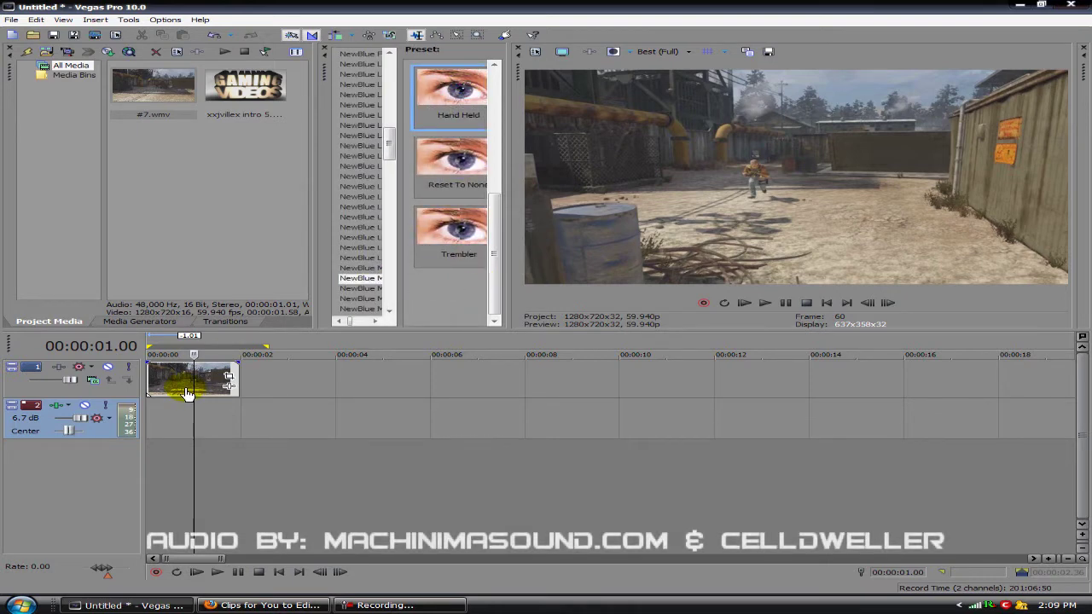
# Step: Apply the Hand Held Earthquake preset to #7.wmv with Magnitude 23.5 and Velocity 9.3, and preview it
pyautogui.moveTo(188, 392); pyautogui.dragTo(188, 393)
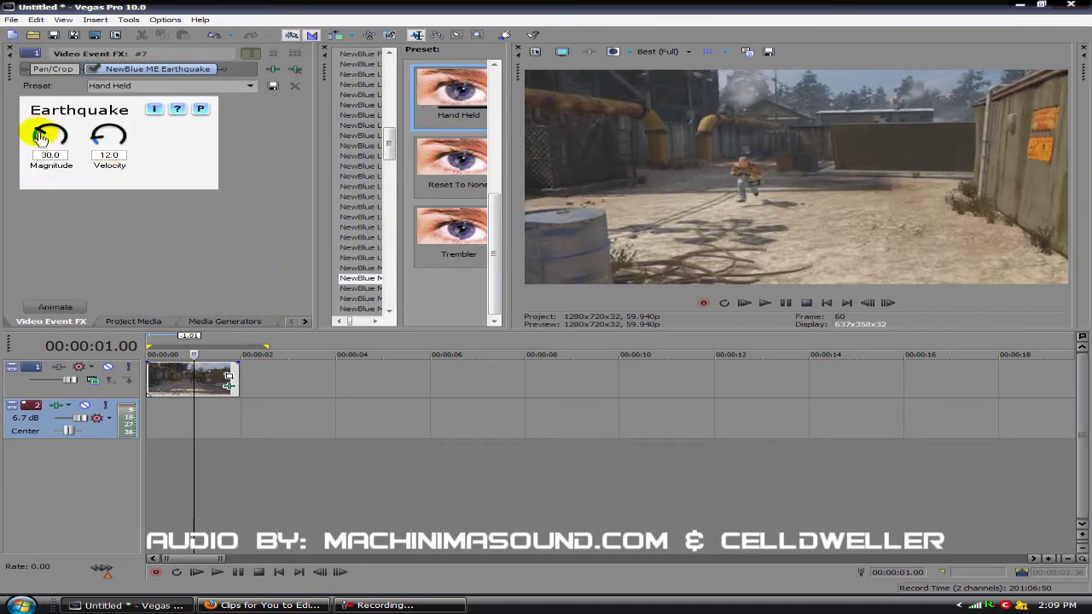
pyautogui.moveTo(40, 138); pyautogui.dragTo(40, 138)
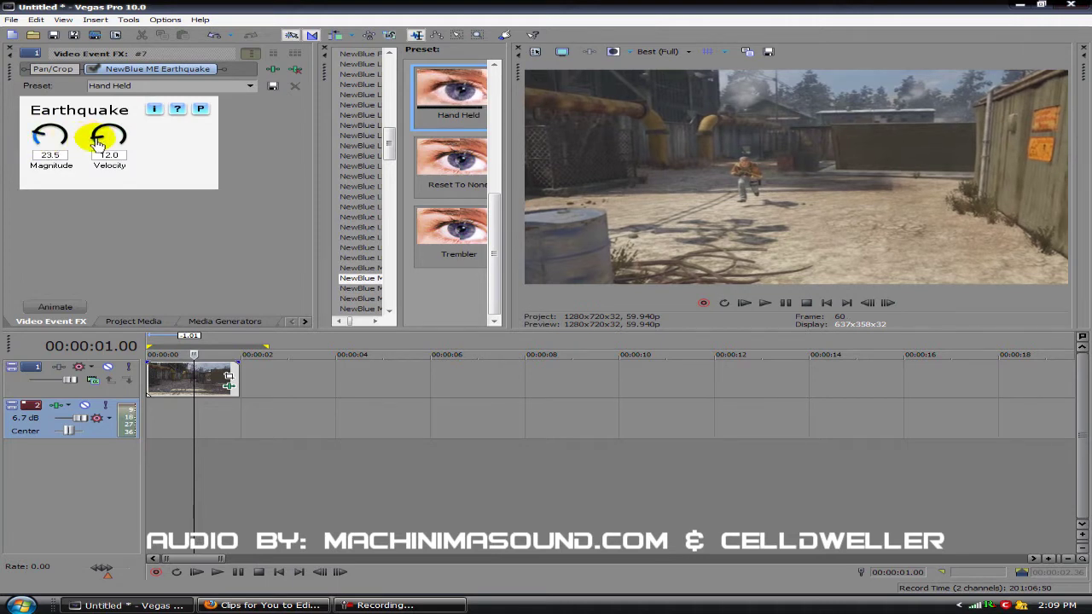
pyautogui.moveTo(95, 142); pyautogui.dragTo(100, 145)
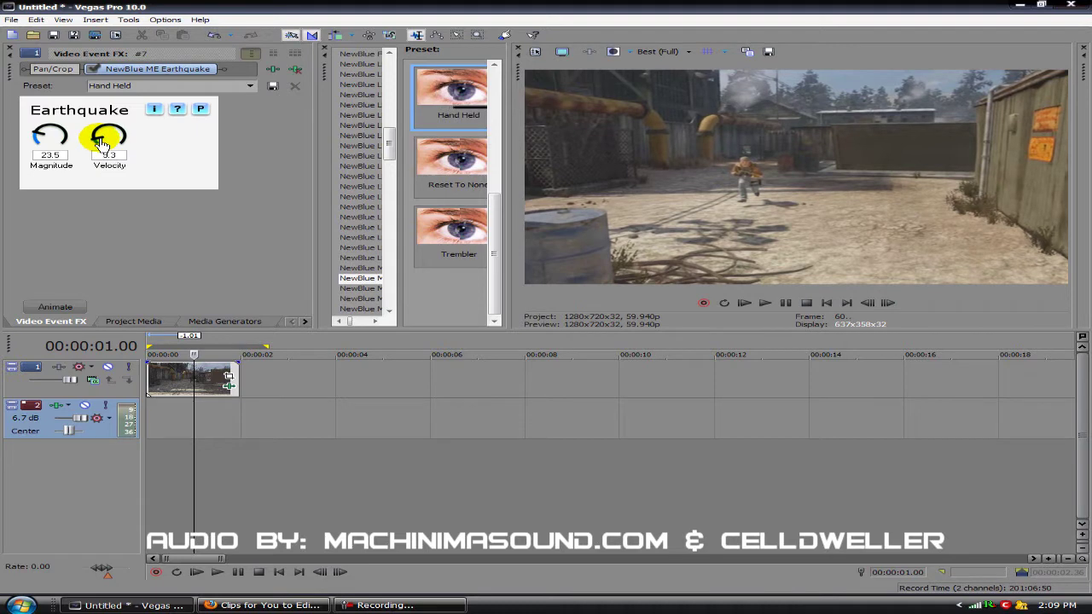
pyautogui.click(201, 577)
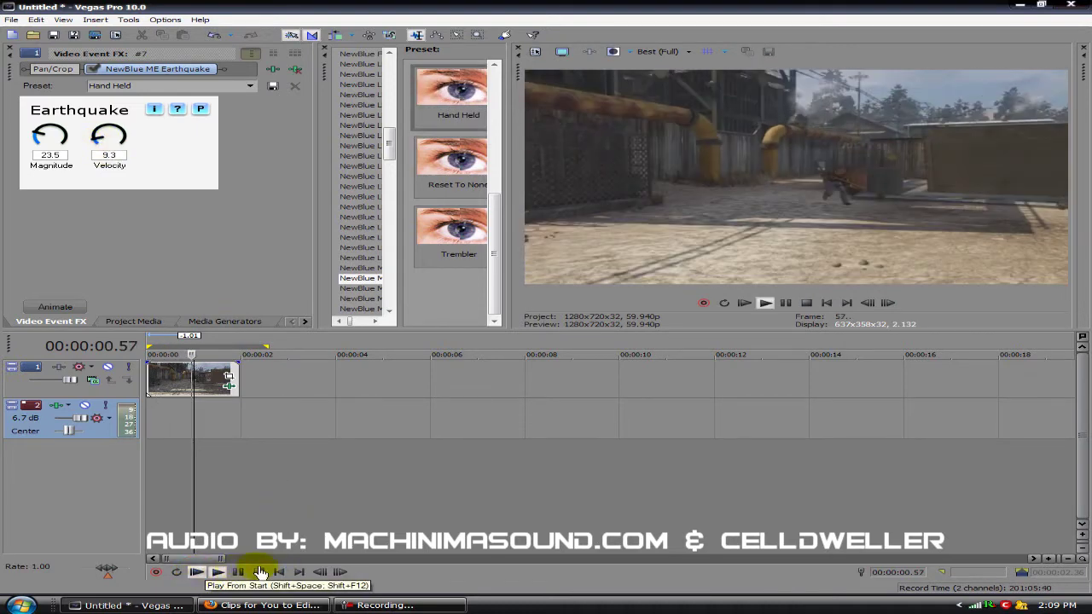
pyautogui.click(258, 573)
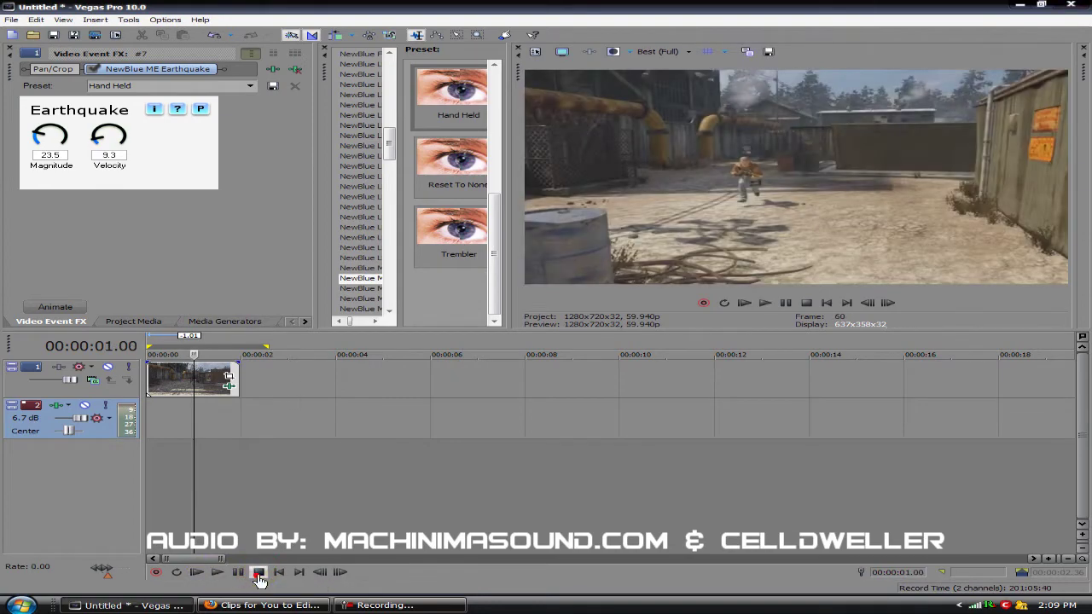
# Step: Play the first three seconds of the timeline, then close the clip's Video Event FX window
pyautogui.moveTo(288, 410); pyautogui.dragTo(36, 400)
pyautogui.press('space')
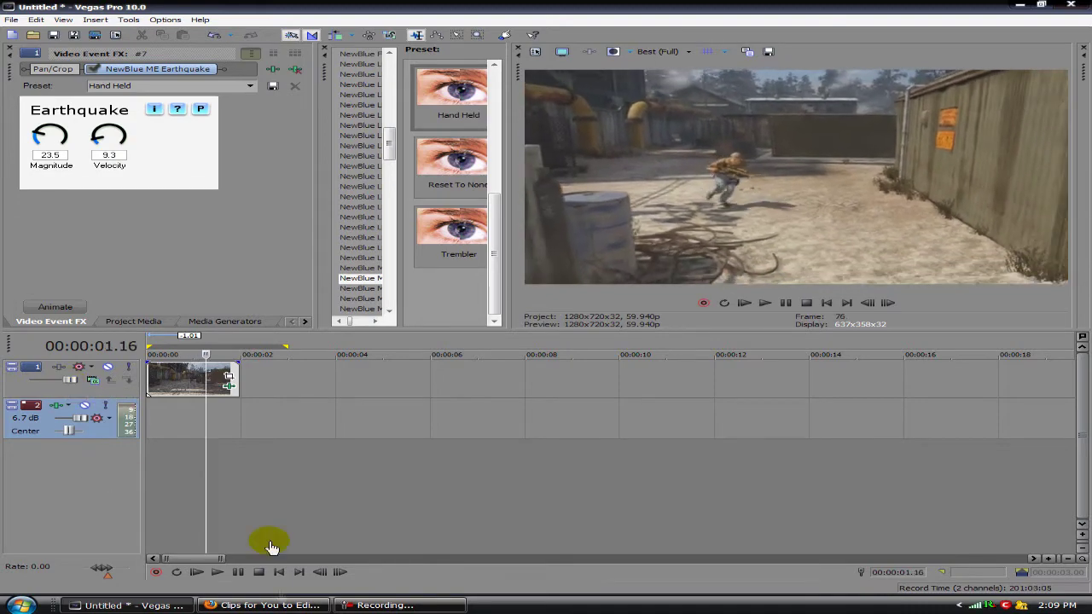
pyautogui.click(217, 574)
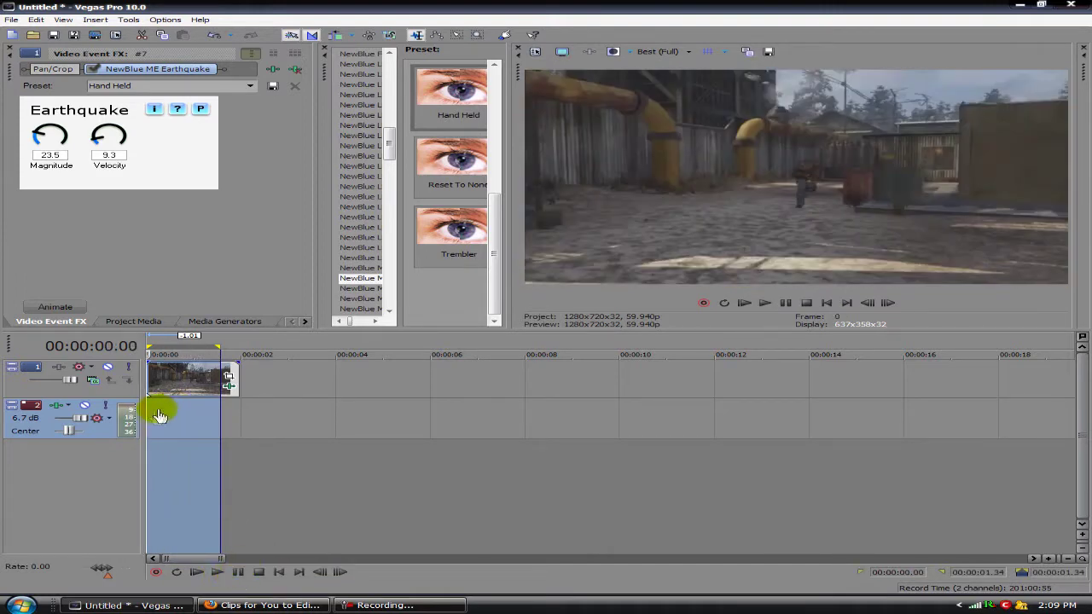
pyautogui.click(153, 416)
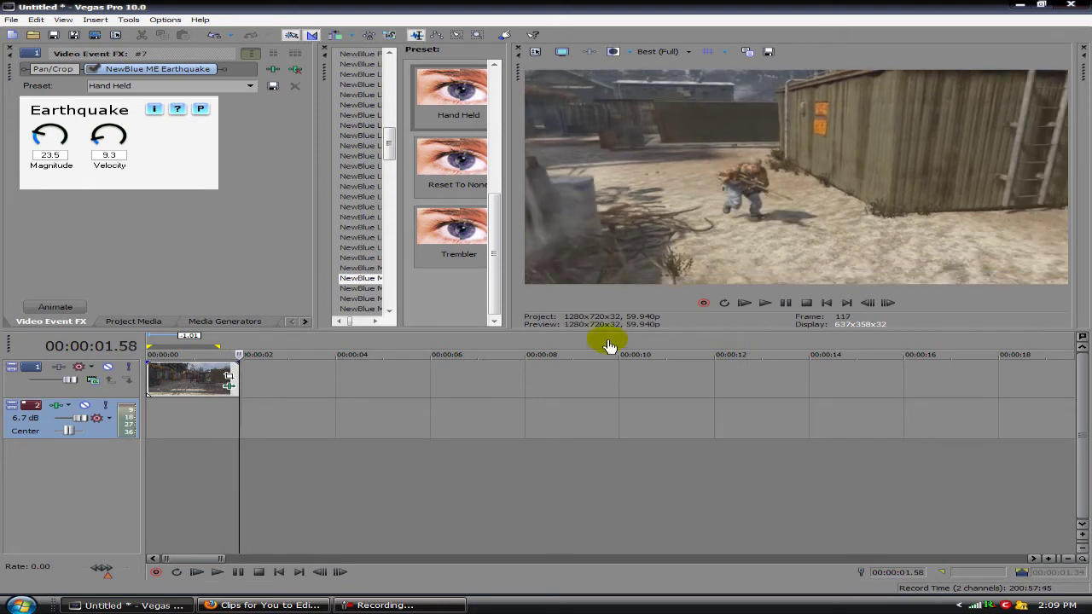
pyautogui.click(212, 427)
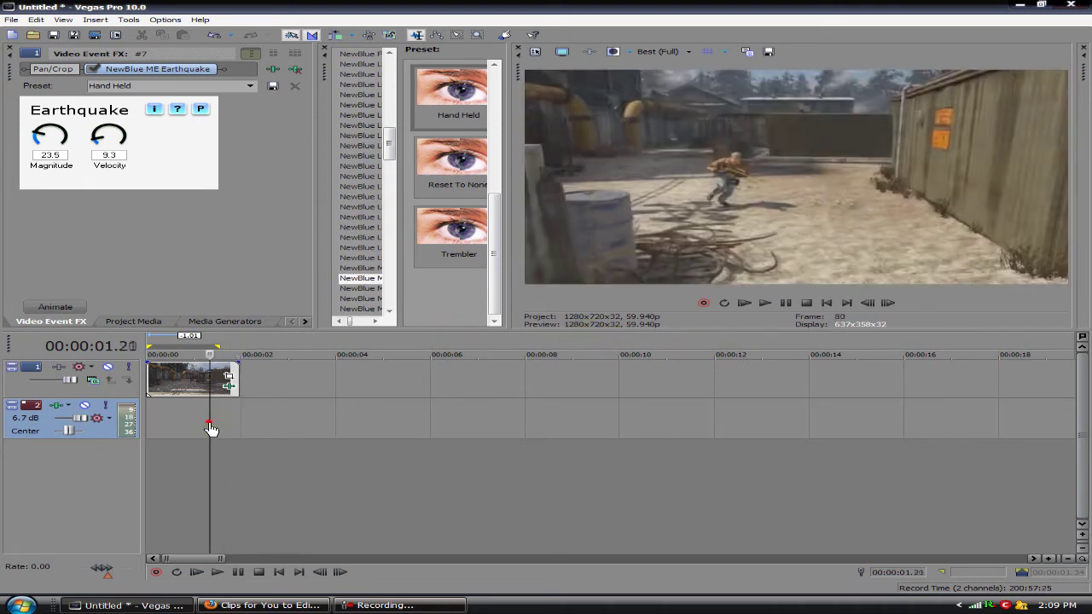
pyautogui.rightClick(232, 386)
pyautogui.click(273, 419)
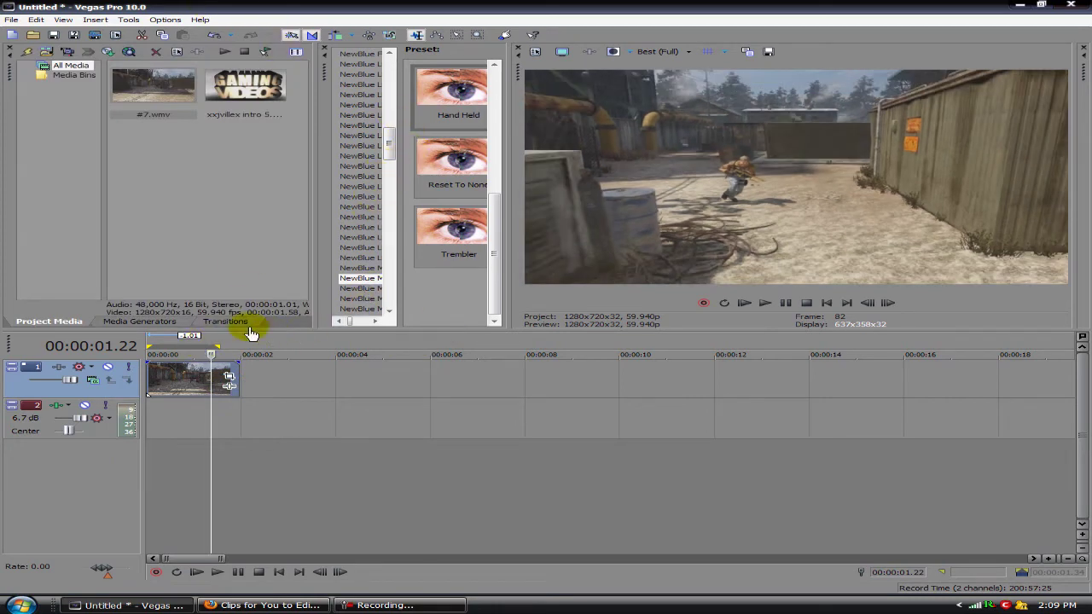
# Step: Hide and reshow the Video FX window, widen the effects list, and select Stereoscopic 3D
pyautogui.click(63, 19)
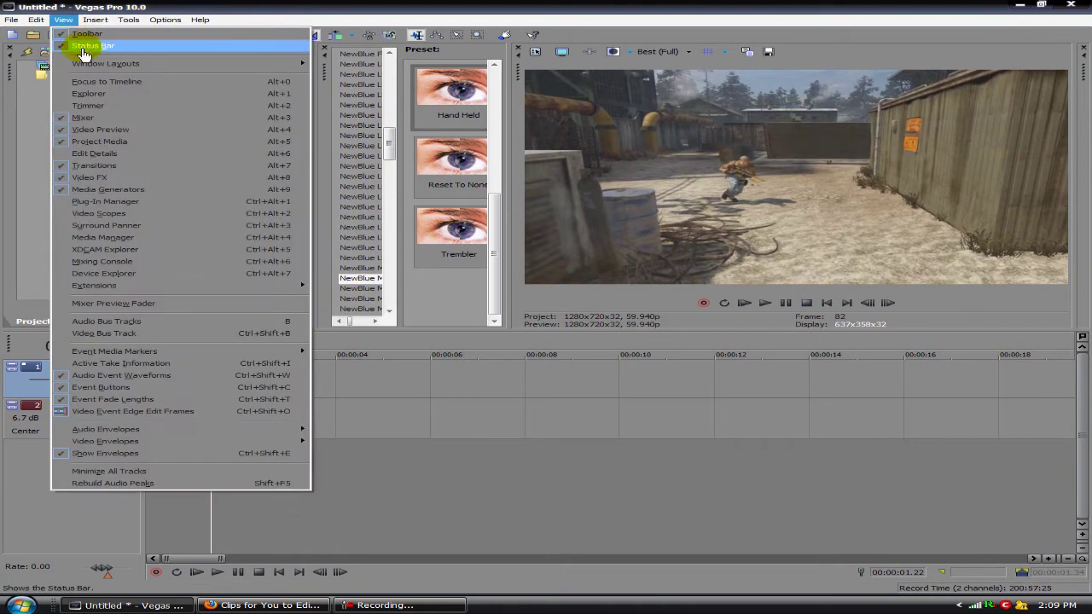
pyautogui.click(96, 177)
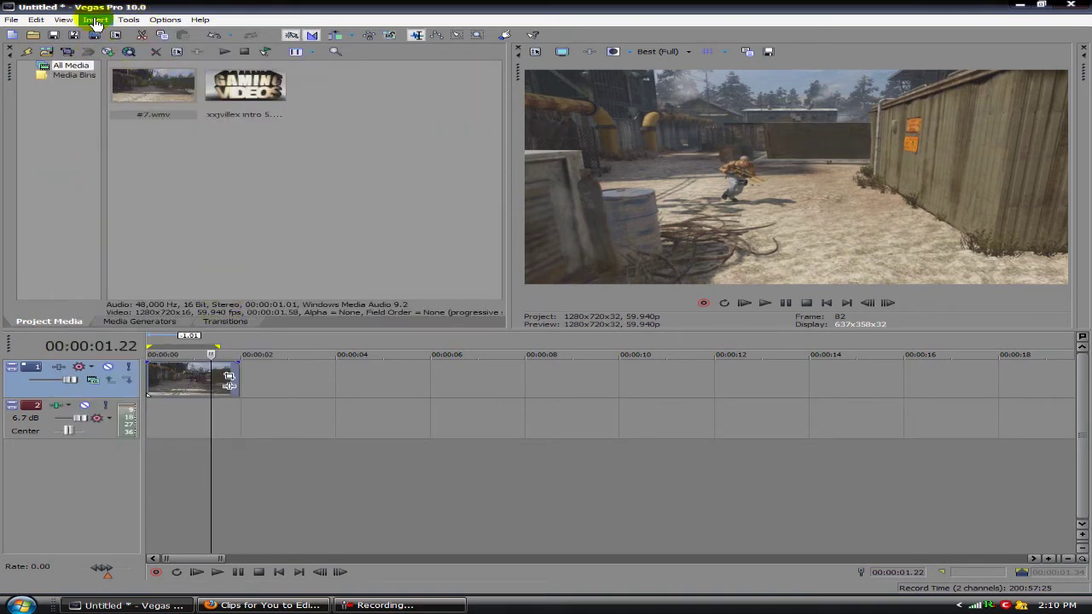
pyautogui.click(75, 20)
pyautogui.click(102, 178)
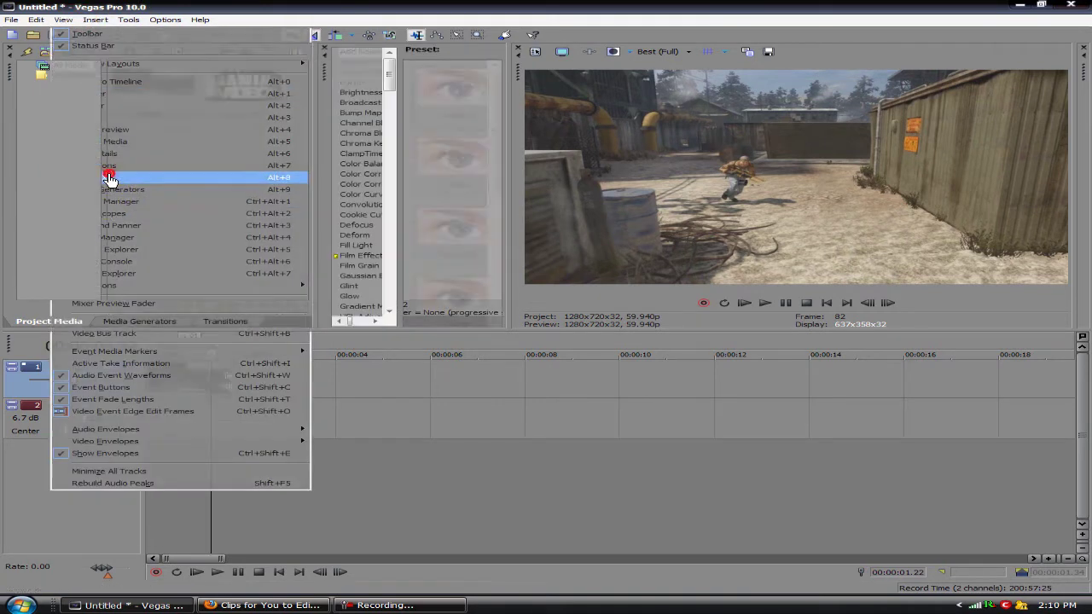
pyautogui.moveTo(312, 265); pyautogui.dragTo(295, 266)
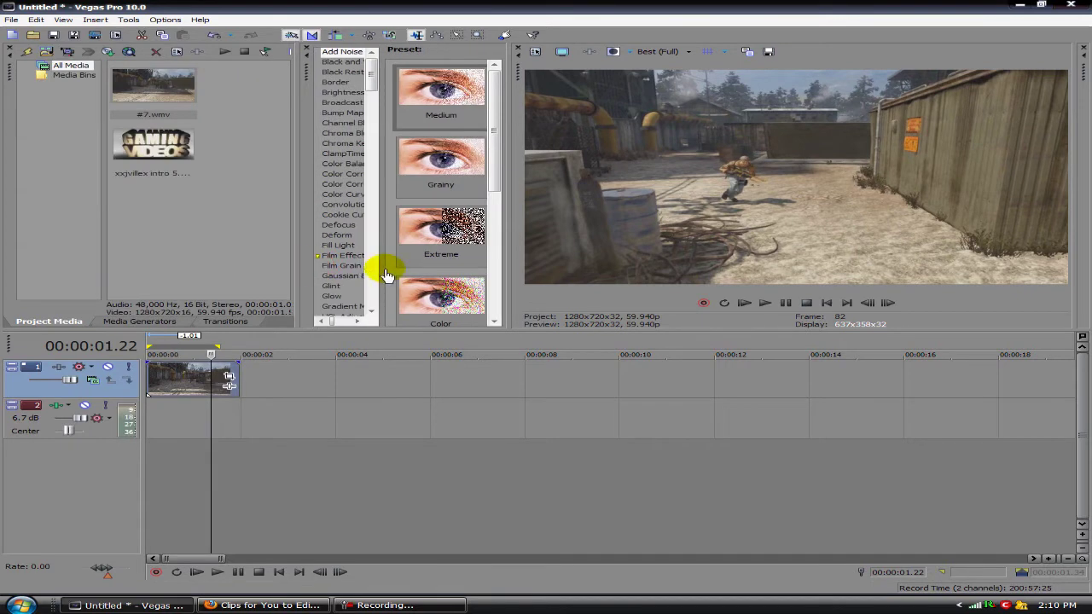
pyautogui.moveTo(384, 268); pyautogui.dragTo(408, 263)
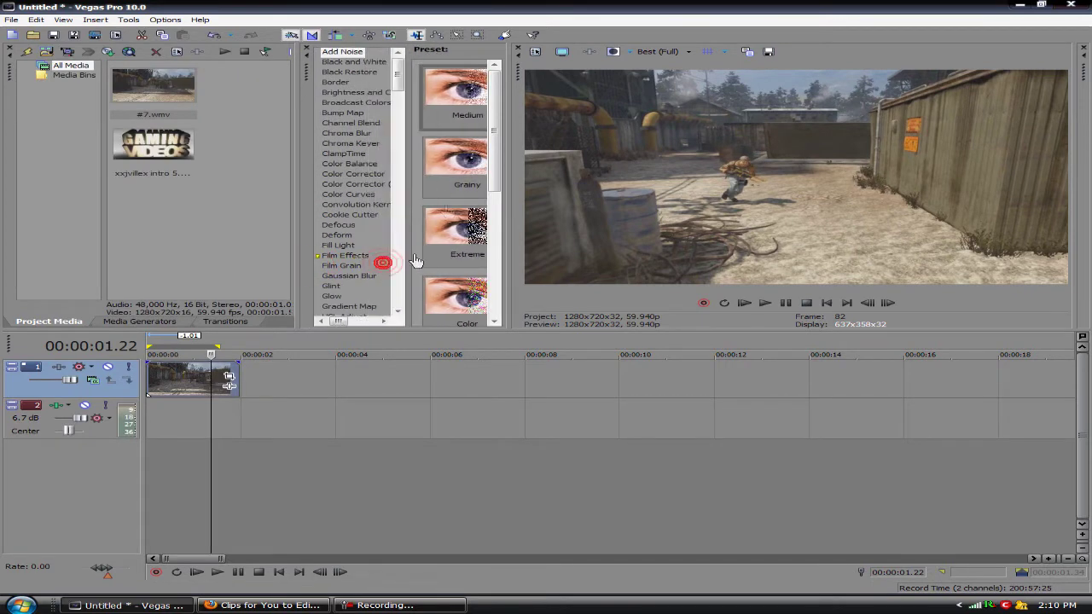
pyautogui.click(493, 175)
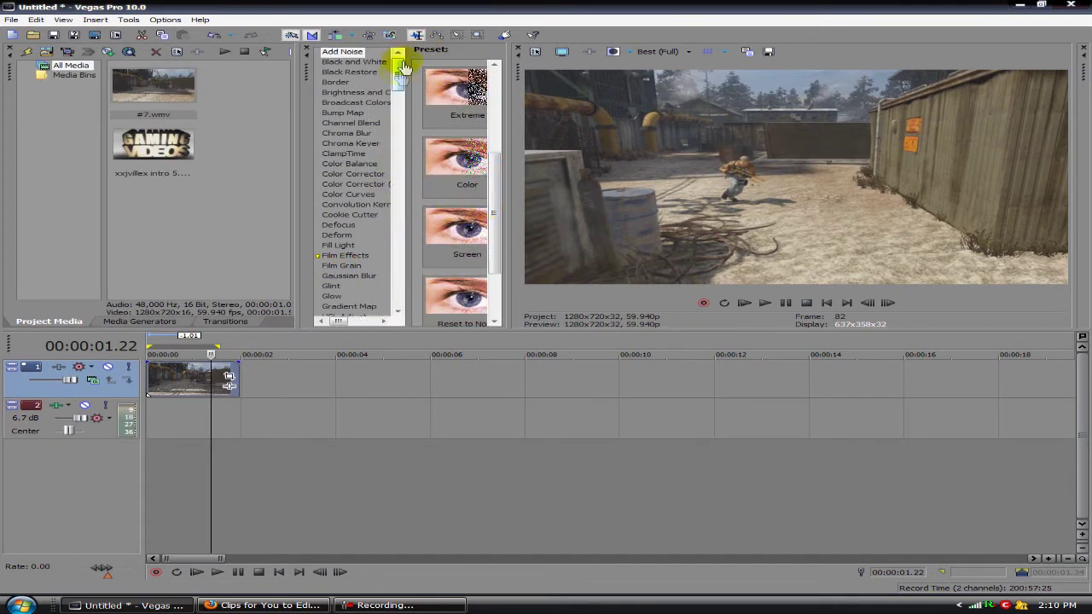
pyautogui.moveTo(399, 64); pyautogui.dragTo(439, 284)
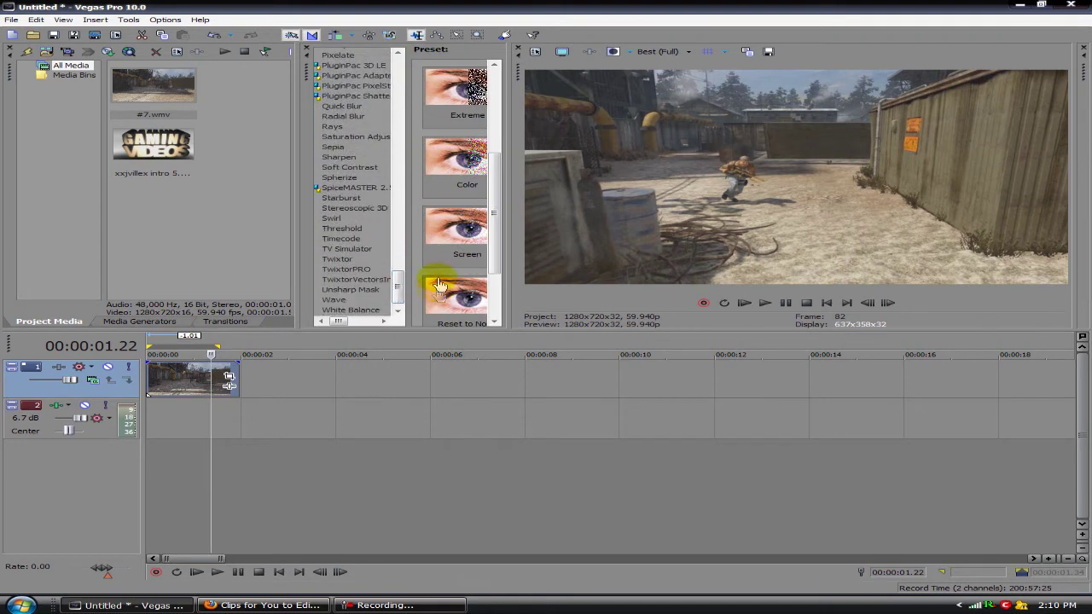
pyautogui.click(378, 208)
# Step: Add Stereoscopic 3D Adjust to #7.wmv, expand Corrections, and animate Rotation and Vertical Offset
pyautogui.click(216, 378)
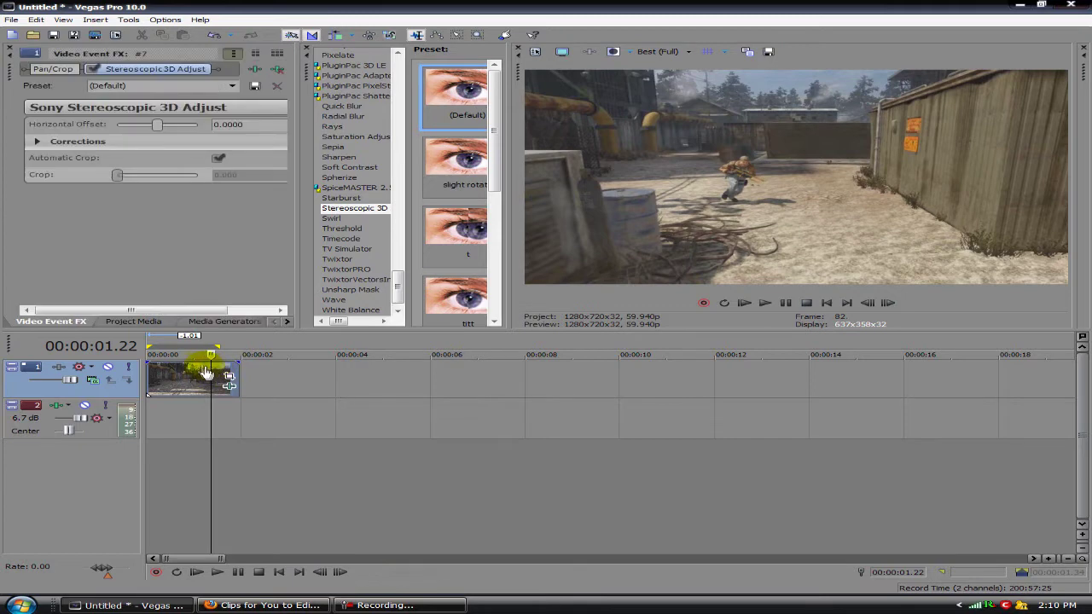
pyautogui.click(38, 142)
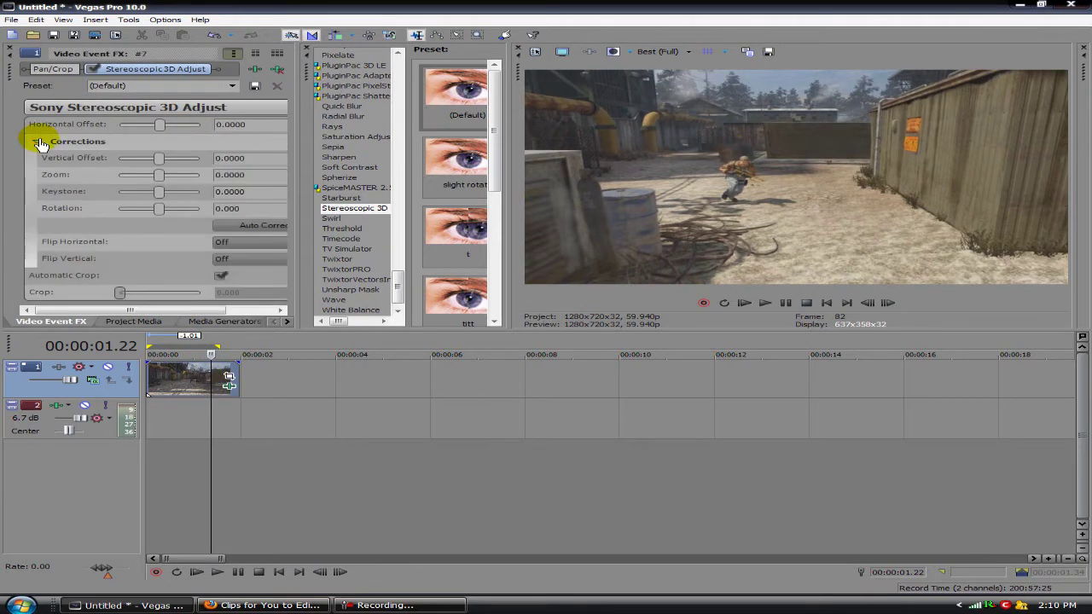
pyautogui.moveTo(307, 186); pyautogui.dragTo(416, 183)
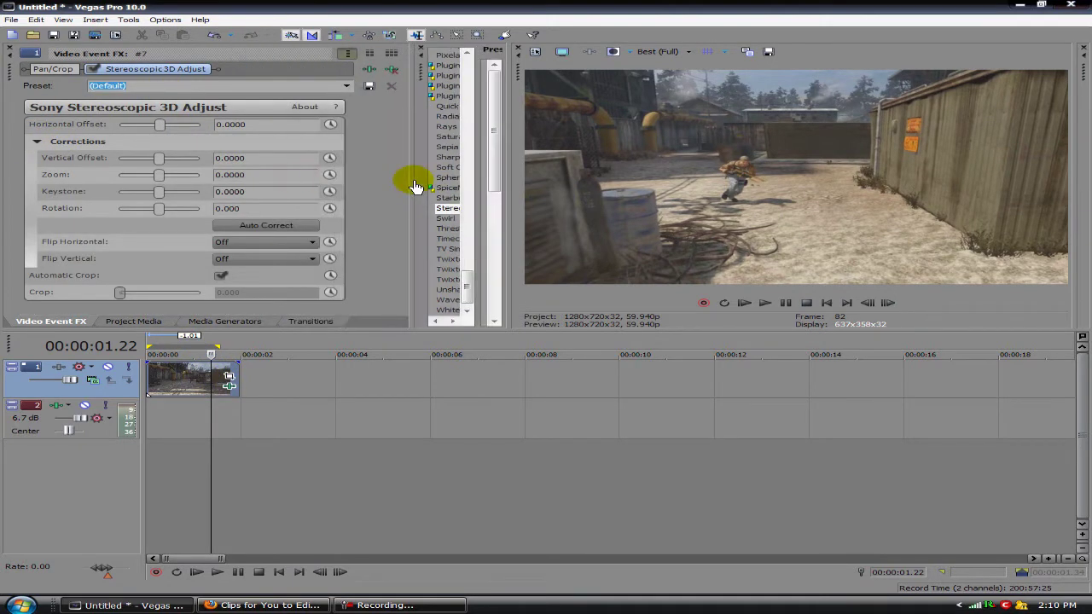
pyautogui.click(329, 209)
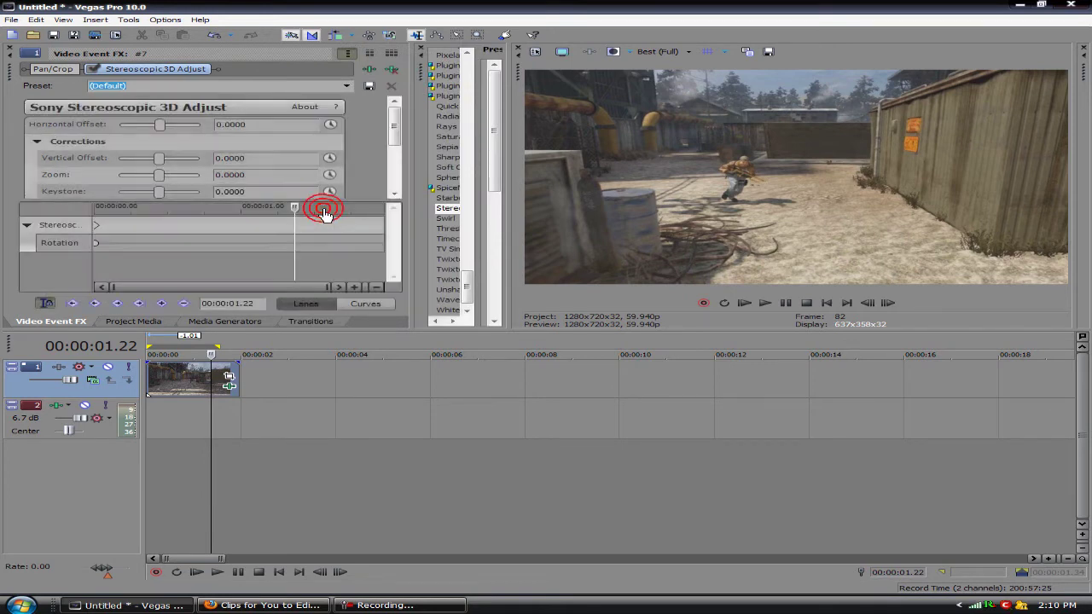
pyautogui.click(329, 162)
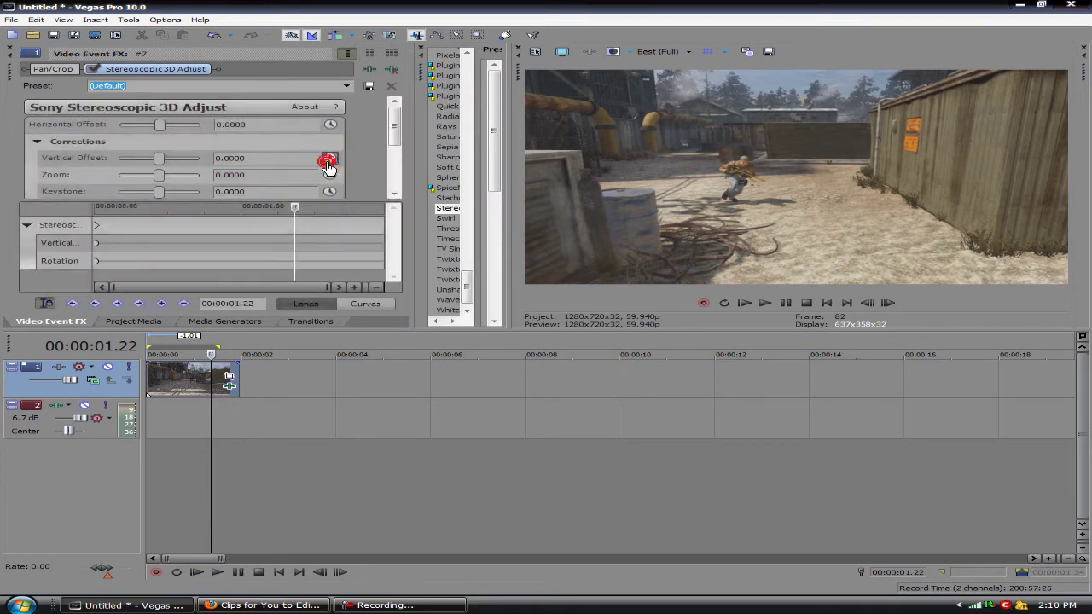
pyautogui.scroll(-1, 398, 140)
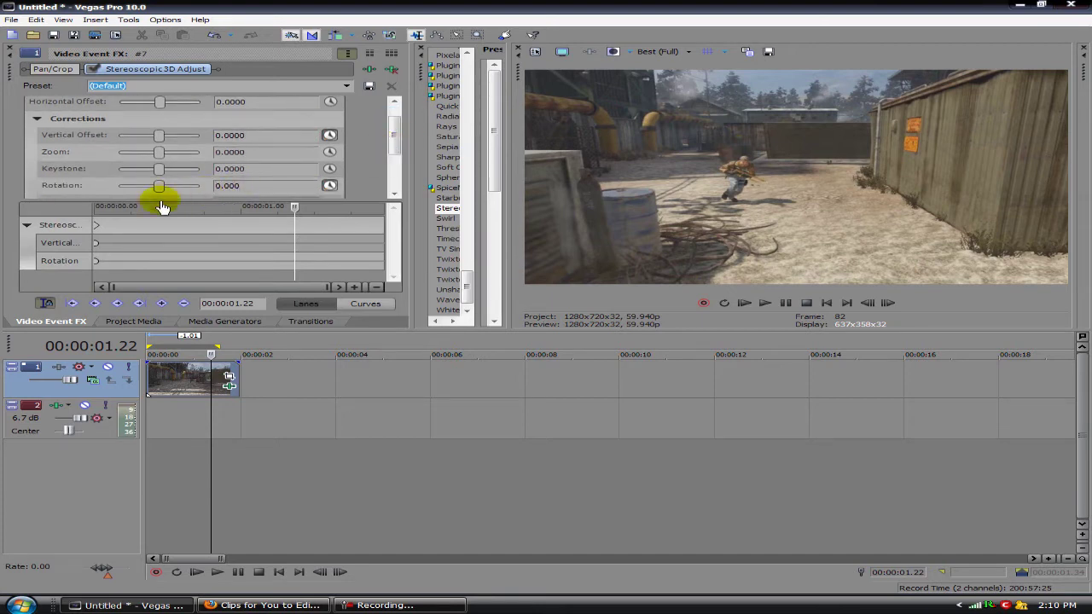
# Step: At 00:00:00.00, set Rotation to 8.684 and Vertical Offset to 0.0642
pyautogui.click(106, 210)
pyautogui.moveTo(106, 213)
pyautogui.mouseDown()
pyautogui.moveTo(85, 214)
pyautogui.moveTo(94, 218)
pyautogui.mouseUp()
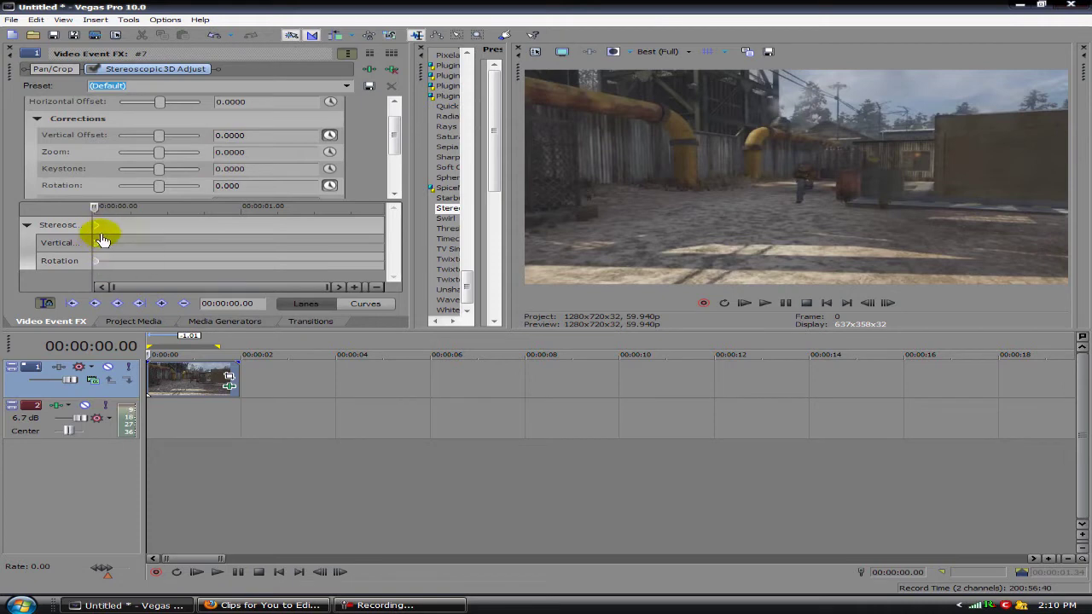
pyautogui.moveTo(164, 193)
pyautogui.mouseDown()
pyautogui.moveTo(191, 193)
pyautogui.moveTo(182, 185)
pyautogui.mouseUp()
pyautogui.moveTo(162, 138); pyautogui.dragTo(187, 137)
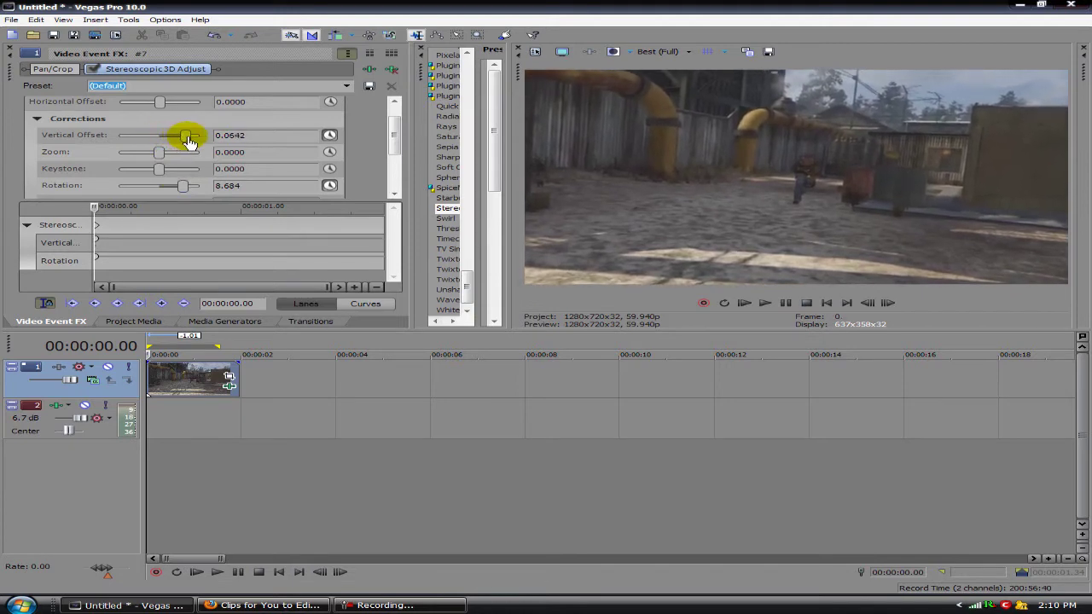
pyautogui.moveTo(149, 223); pyautogui.dragTo(380, 214)
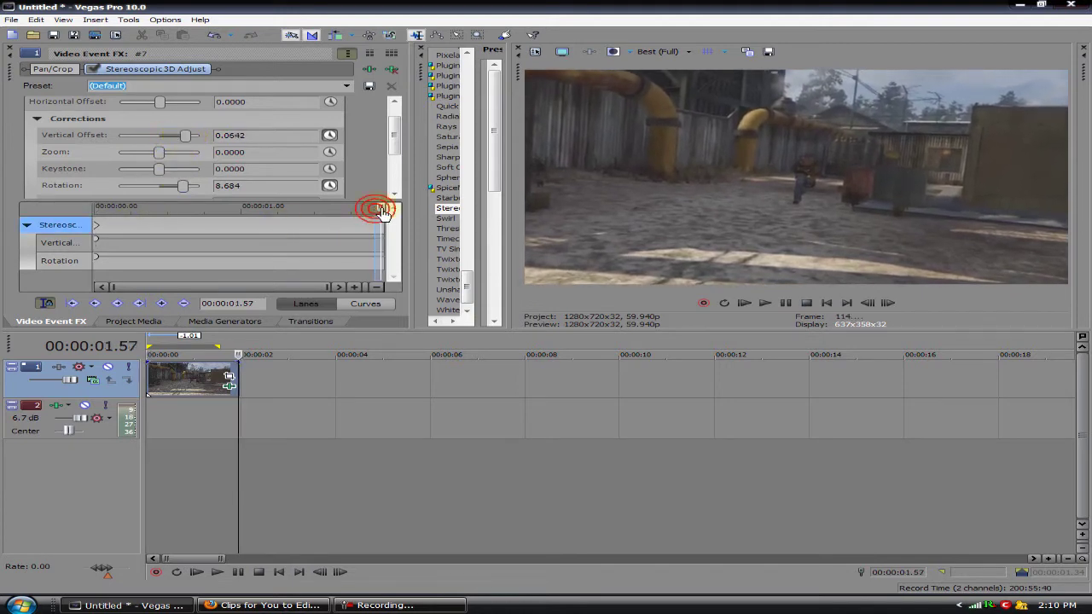
# Step: At 00:00:01.57, set Vertical Offset and Rotation to 0, then select the 2.00–2.58 s range
pyautogui.click(267, 137)
pyautogui.write('0')
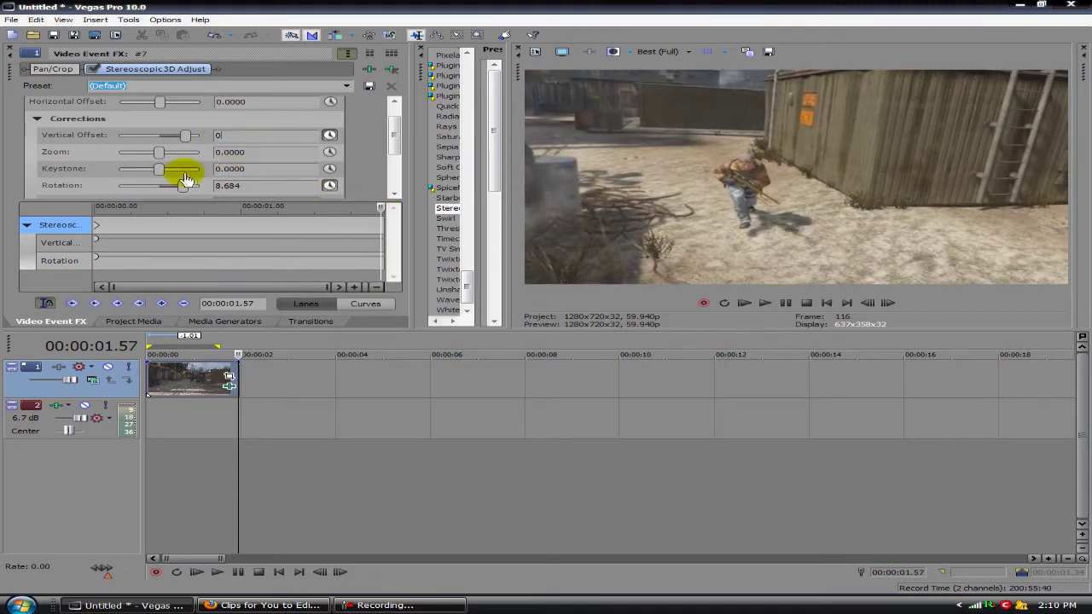
pyautogui.click(249, 185)
pyautogui.write('0')
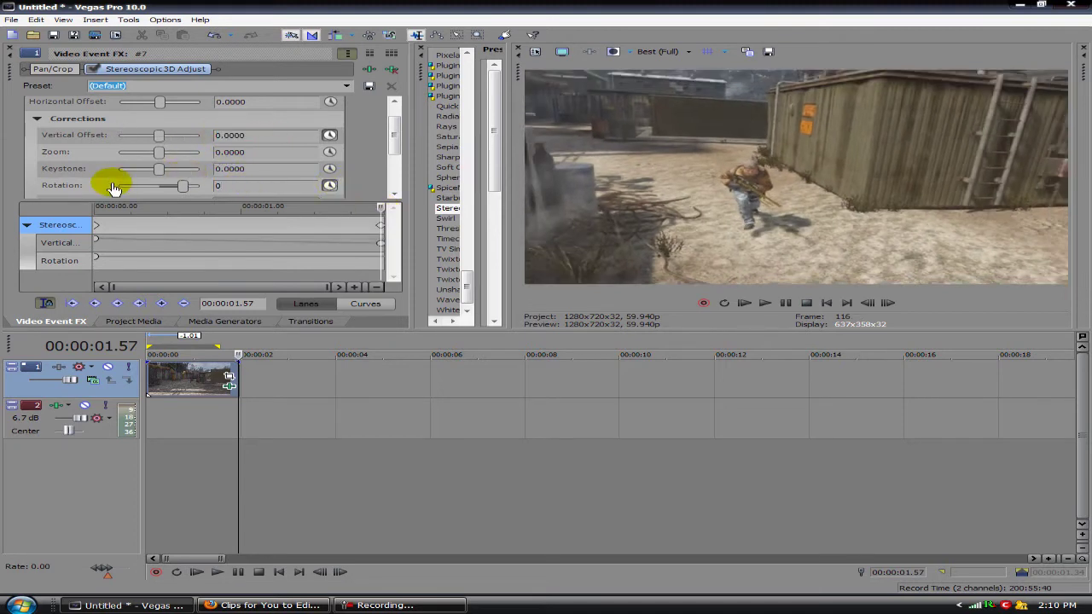
pyautogui.press('Return')
pyautogui.moveTo(286, 419); pyautogui.dragTo(26, 410)
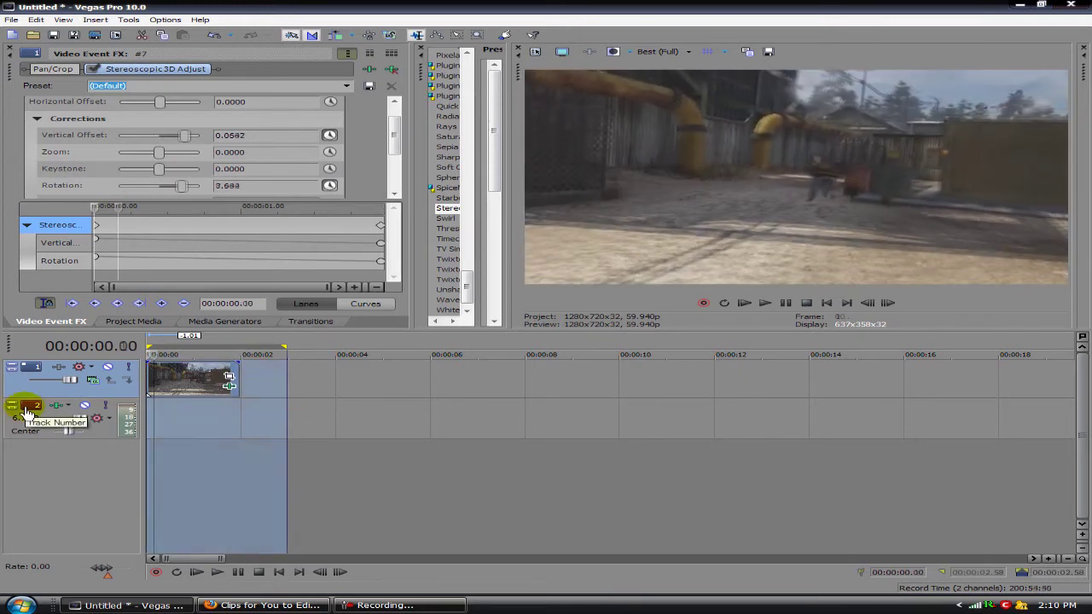
pyautogui.press('space')
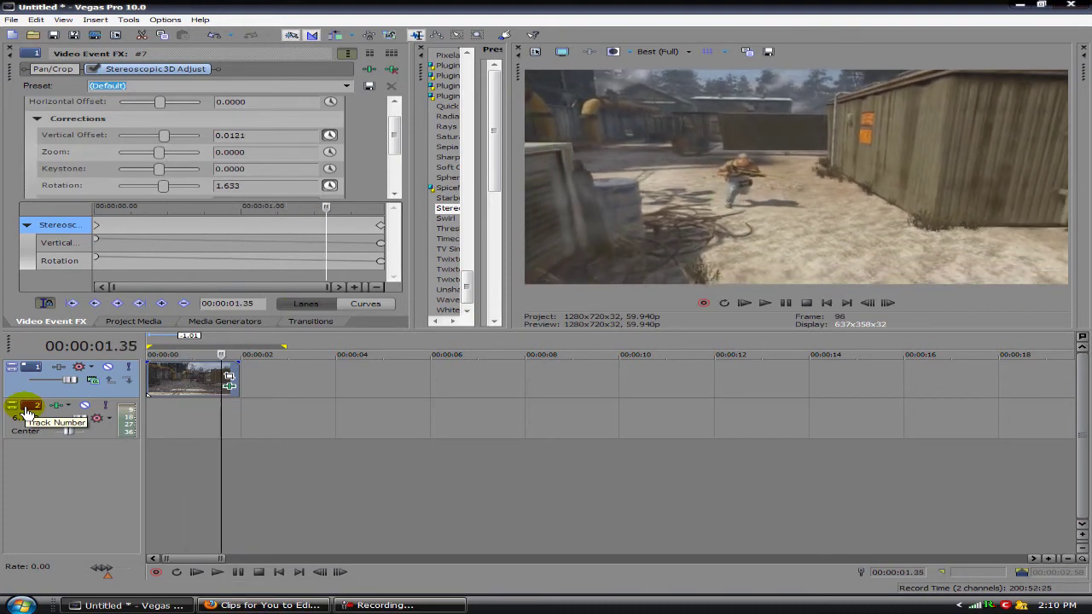
pyautogui.press('space')
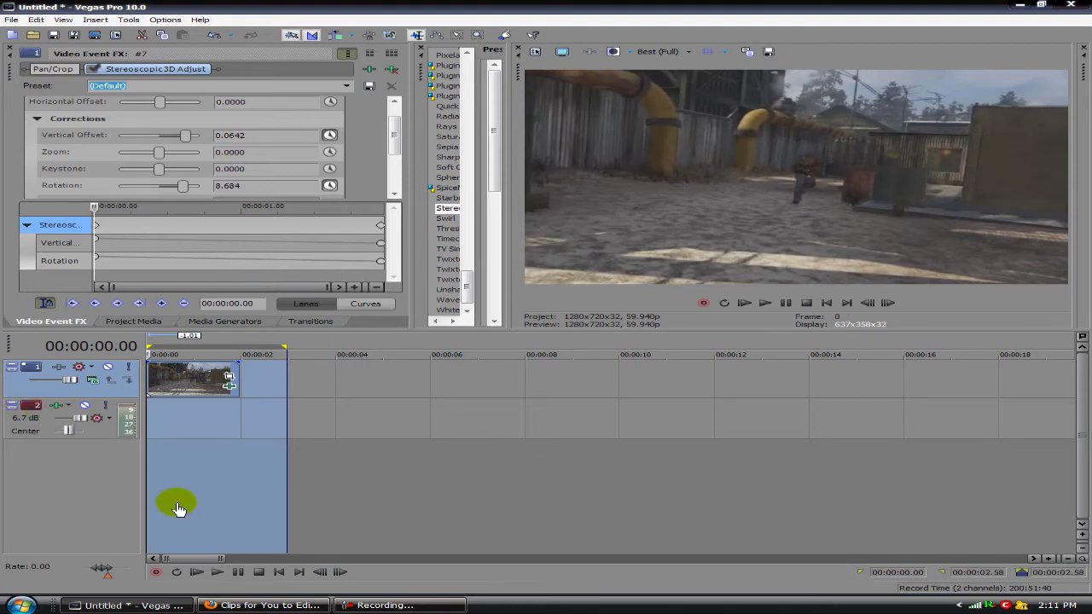
pyautogui.click(209, 572)
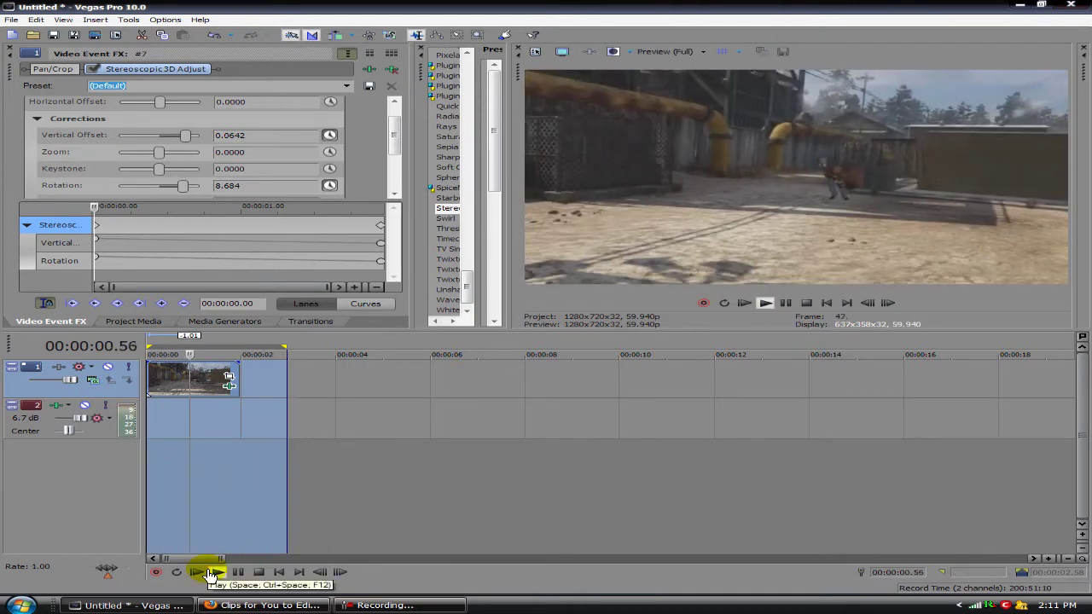
pyautogui.click(259, 579)
pyautogui.click(341, 395)
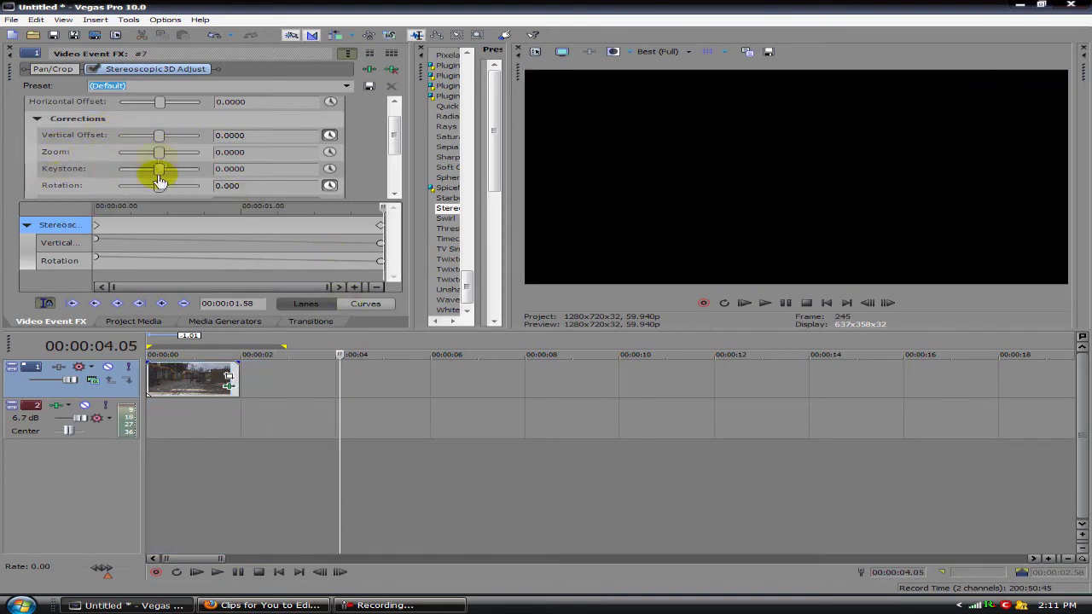
pyautogui.click(98, 208)
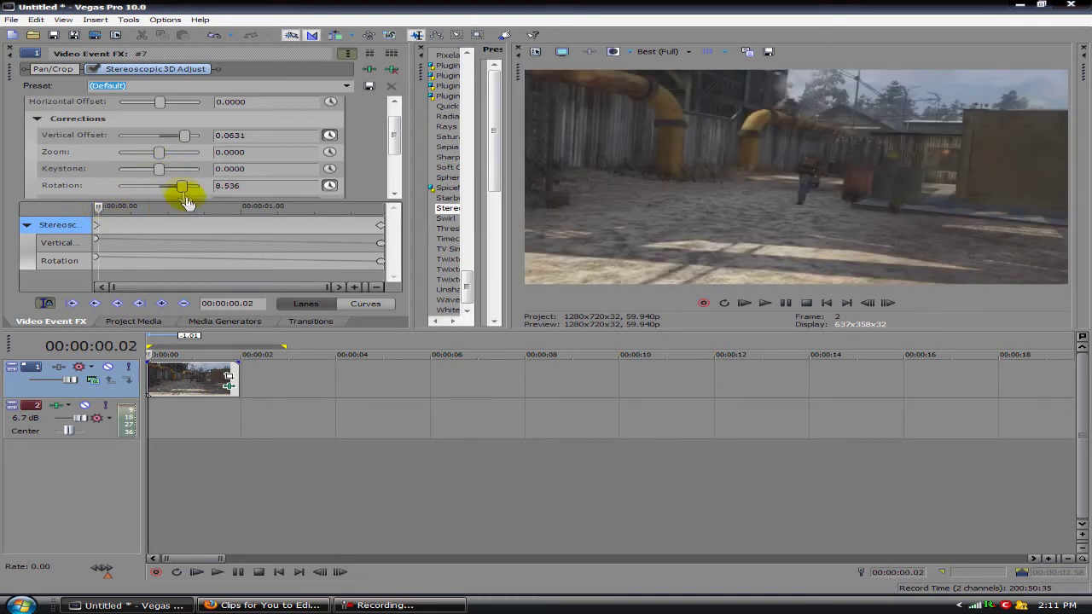
# Step: Reverse the first Rotation keyframe to -8.684 and scrub forward to check the tilt
pyautogui.click(92, 209)
pyautogui.moveTo(180, 188); pyautogui.dragTo(134, 189)
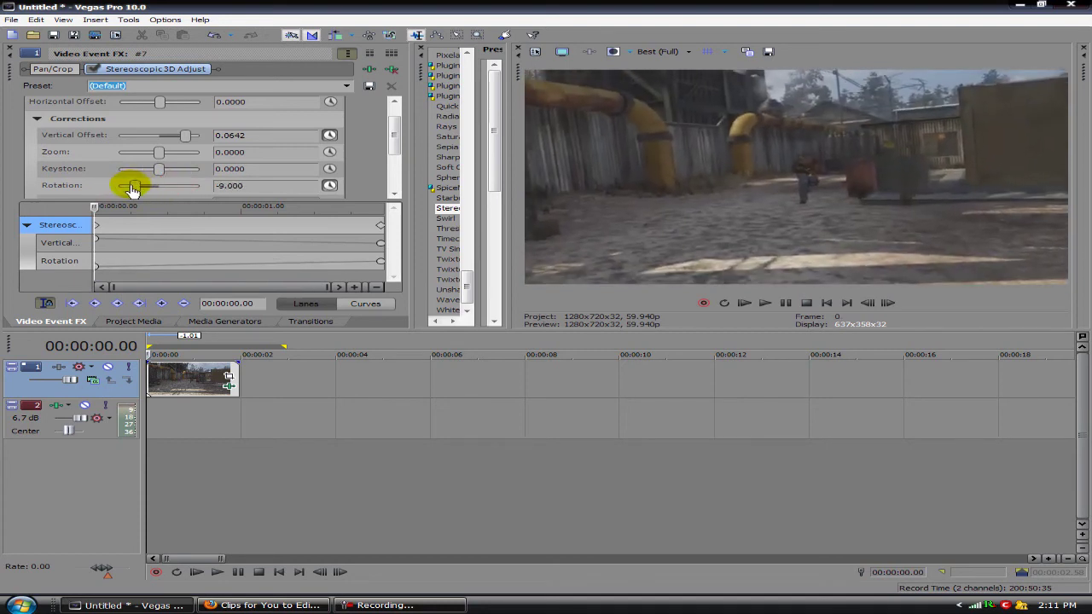
pyautogui.moveTo(390, 151); pyautogui.dragTo(390, 145)
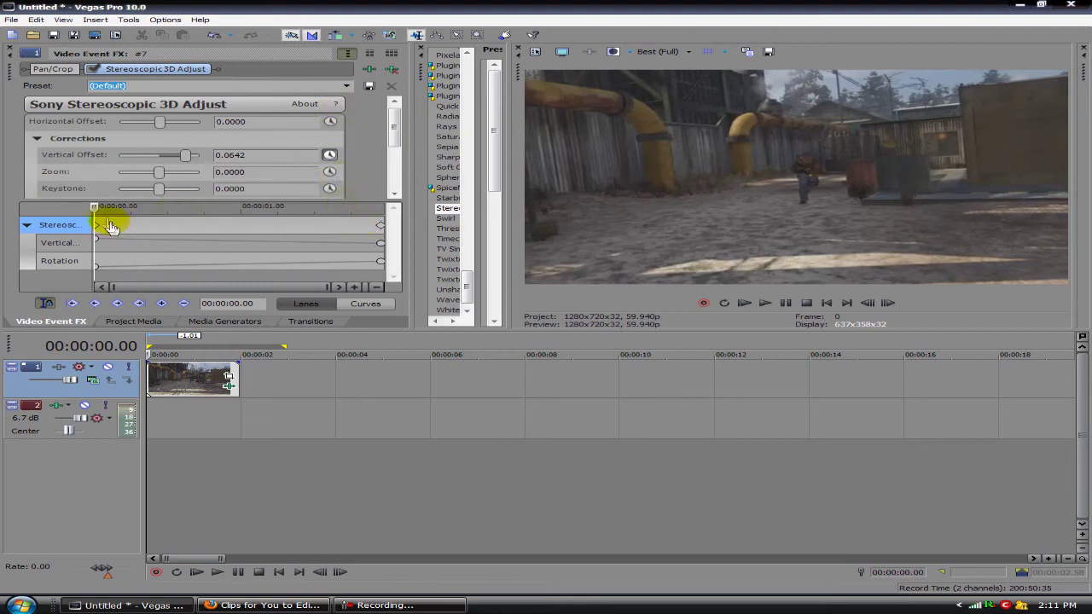
pyautogui.moveTo(98, 210); pyautogui.dragTo(389, 207)
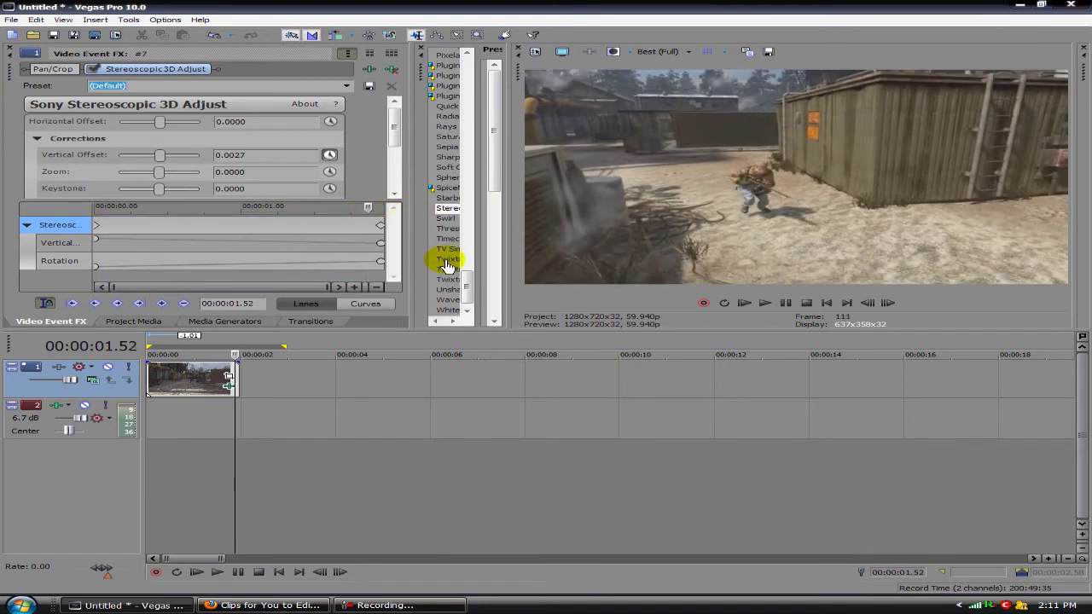